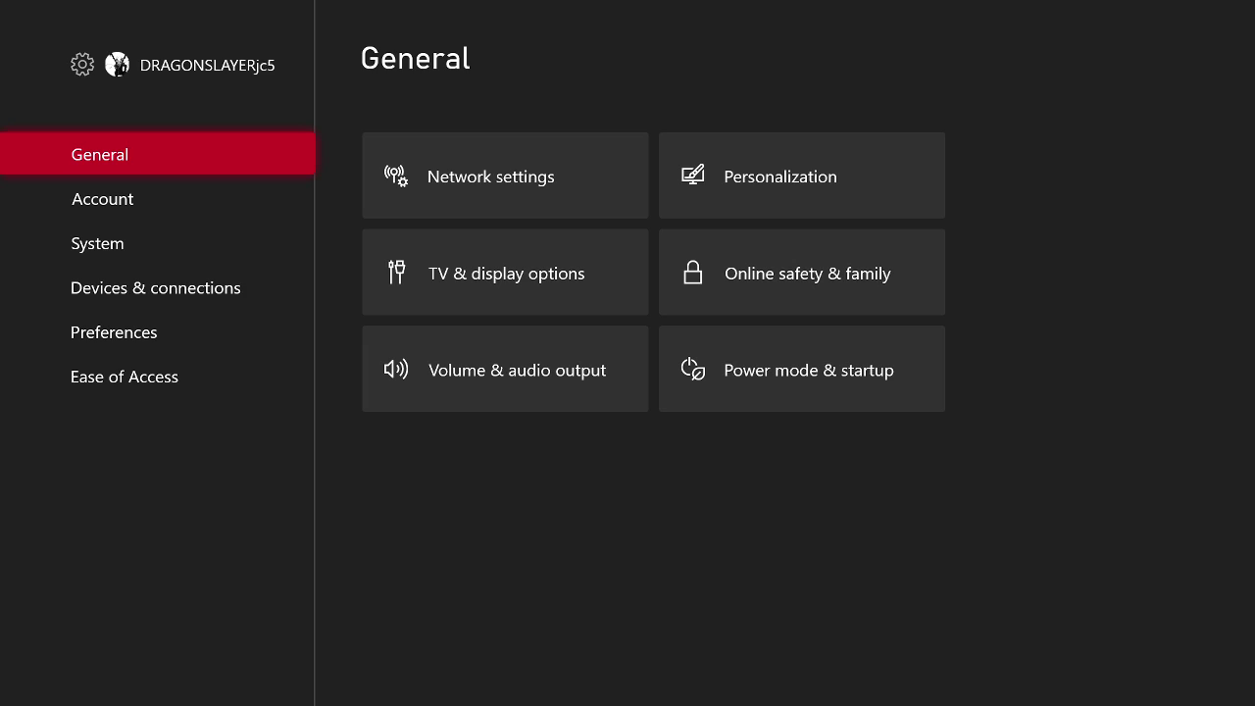
Switch from Settings to Microsoft Edge
{"action": "key", "text": "super"}
{"action": "key", "text": "Down"}
{"action": "key", "text": "Down"}
{"action": "key", "text": "Down"}
{"action": "key", "text": "Down"}
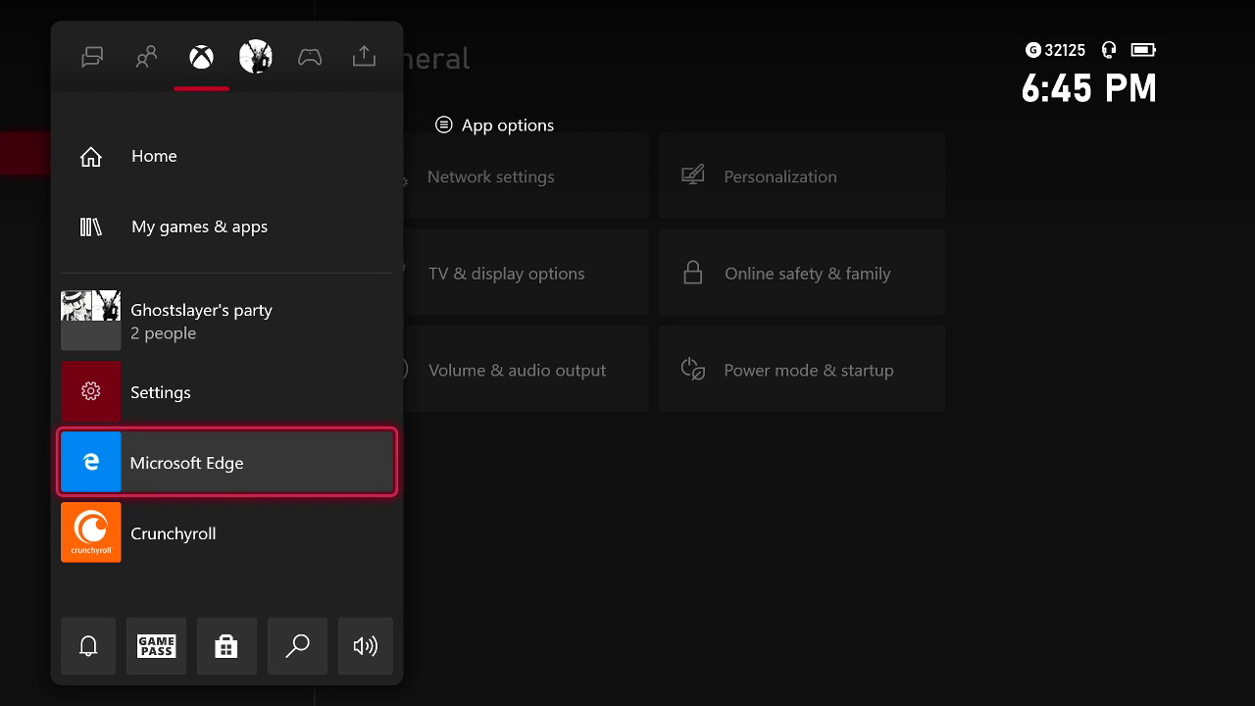
{"action": "key", "text": "Return"}
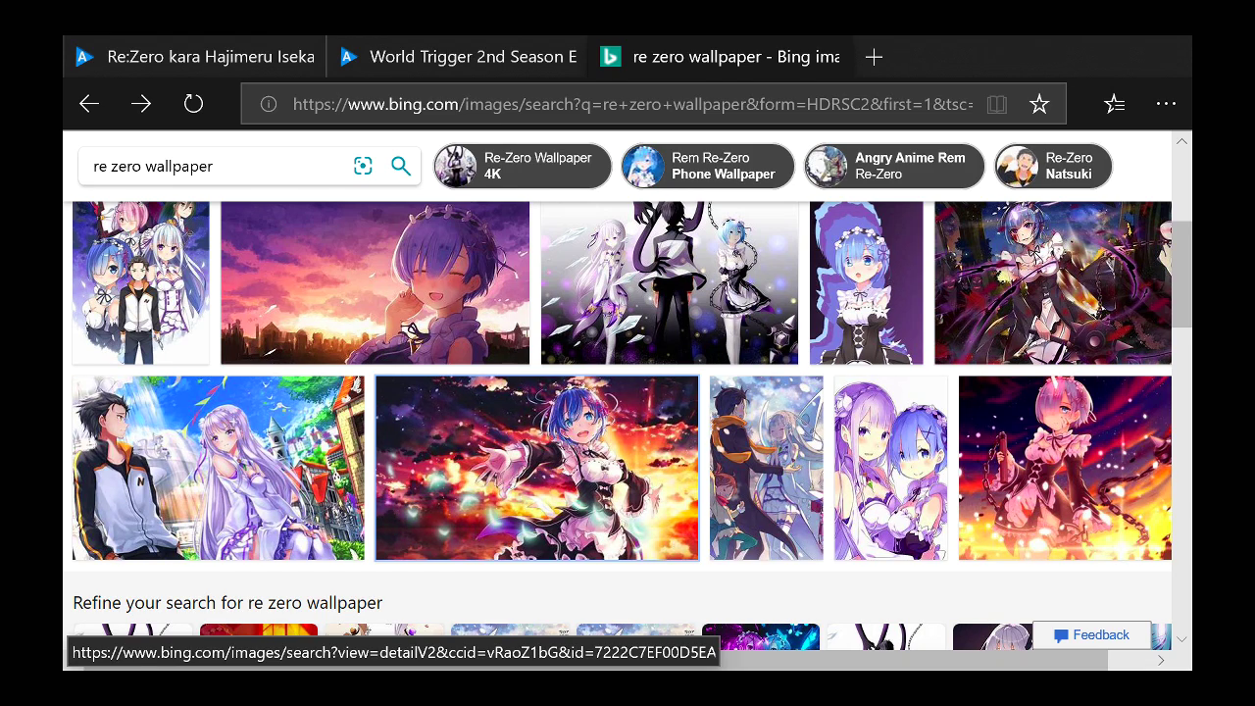
Open the full-size version of the white and purple three-character wallpaper from the re zero wallpaper image results
{"action": "scroll", "coordinate": [413, 432], "scroll_direction": "up", "scroll_amount": 2}
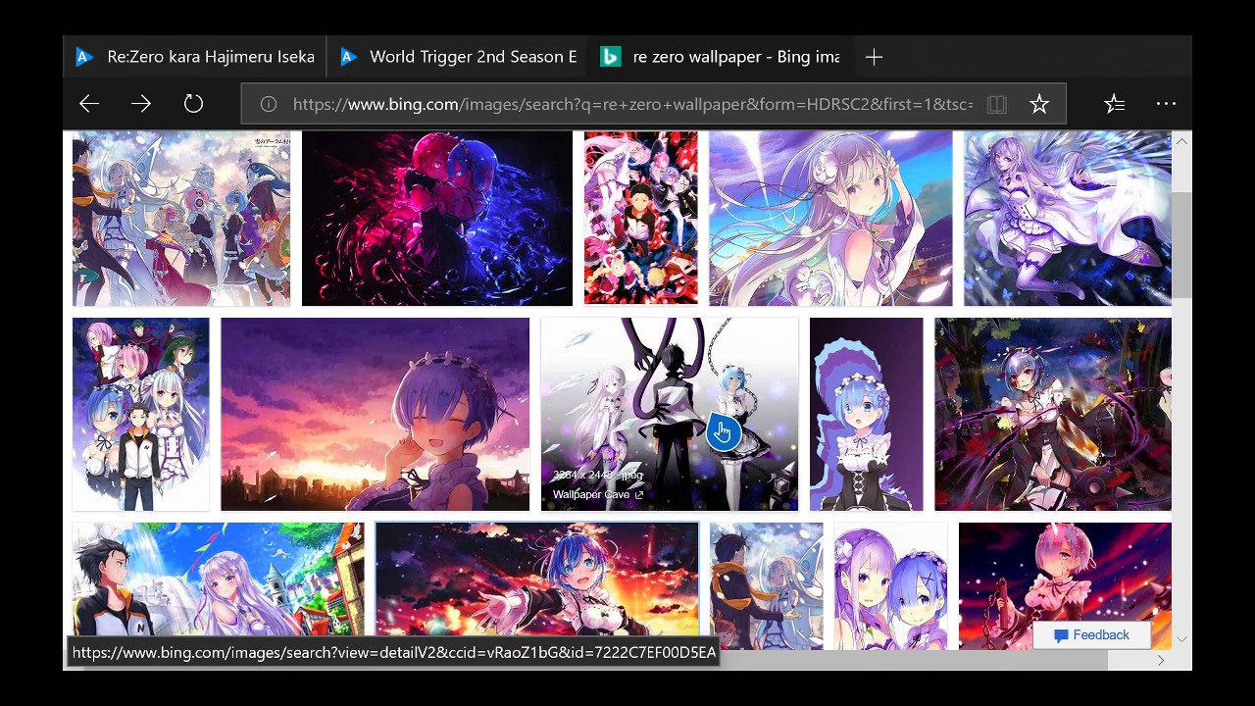
{"action": "left_click", "coordinate": [687, 435]}
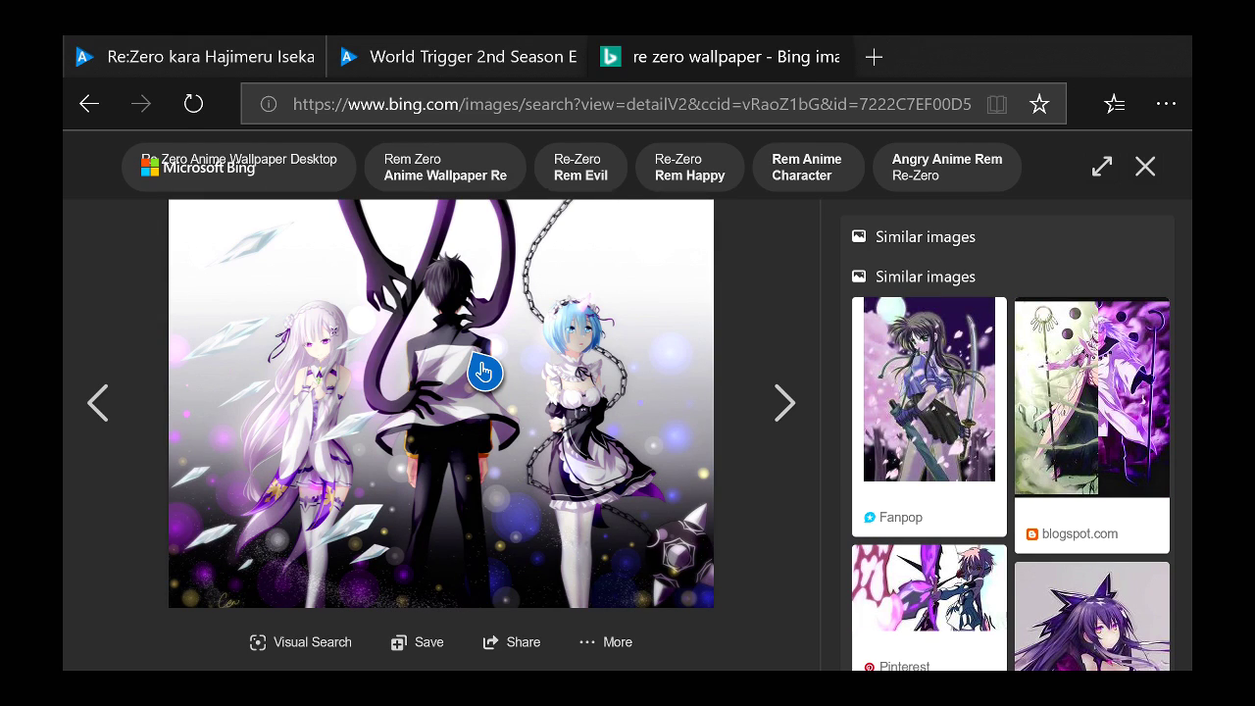
{"action": "left_click", "coordinate": [484, 370]}
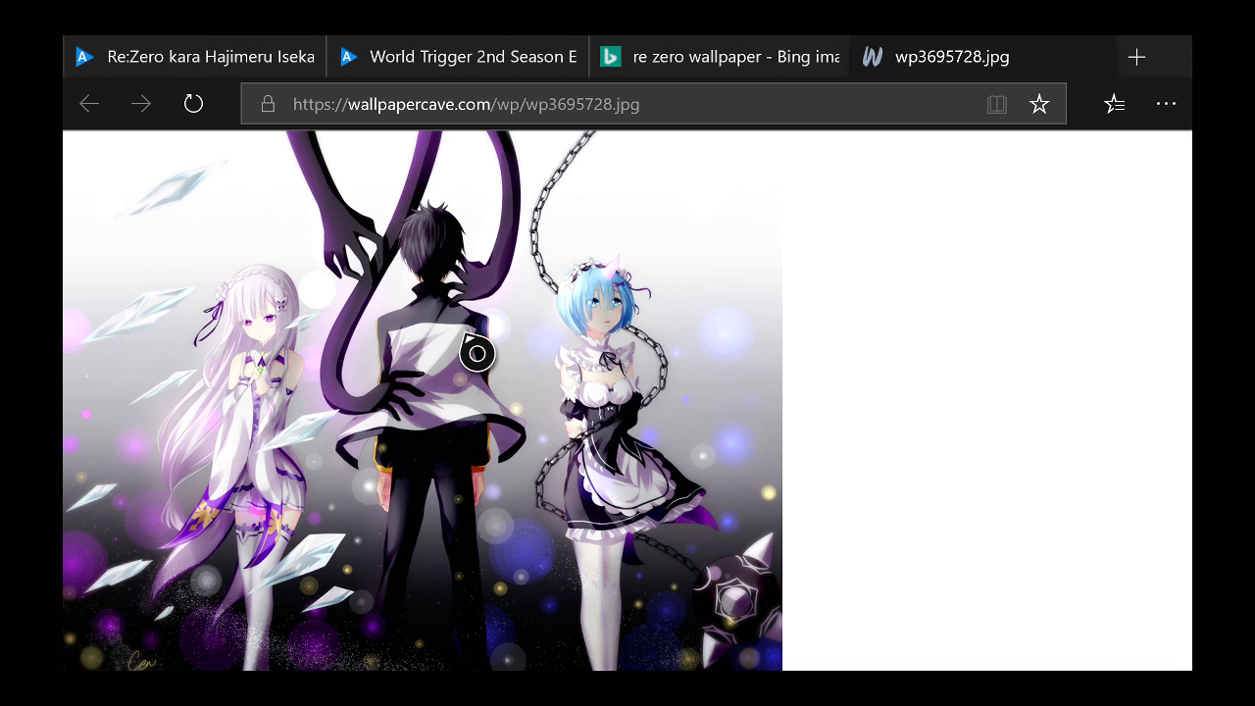
Save the opened picture to the device's Pictures folder as wp3695728 in .jpg format
{"action": "right_click", "coordinate": [466, 336]}
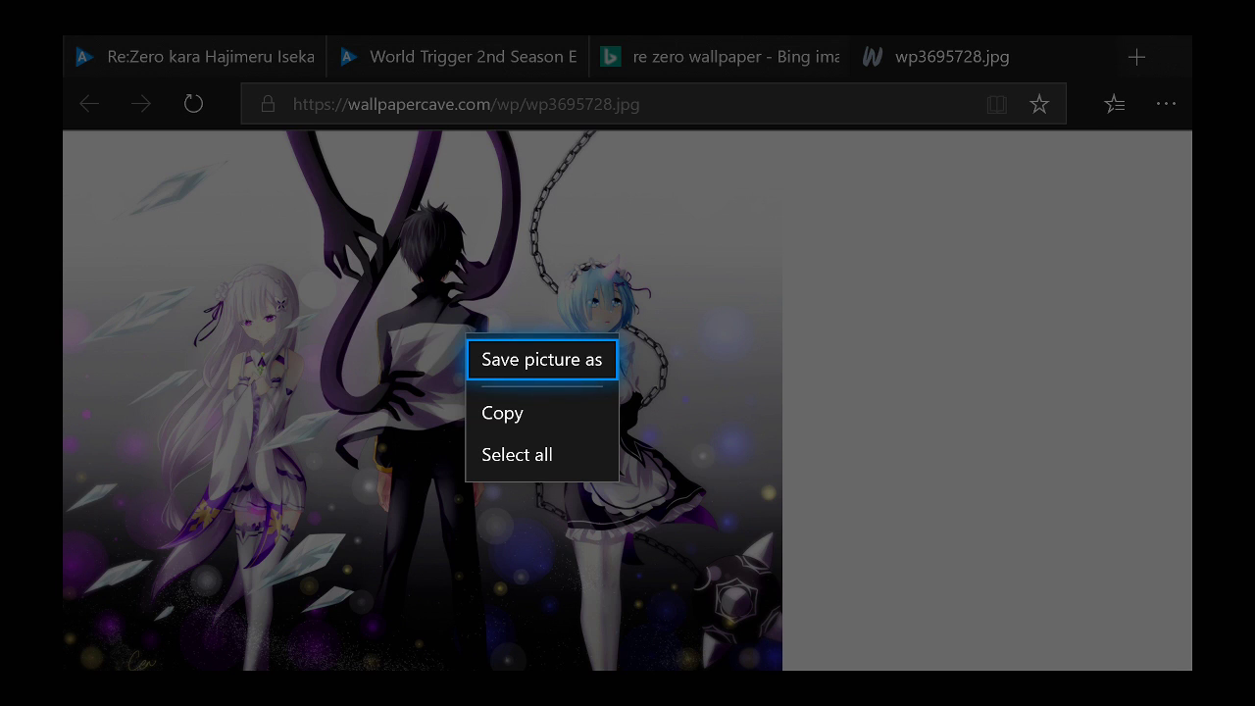
{"action": "key", "text": "Return"}
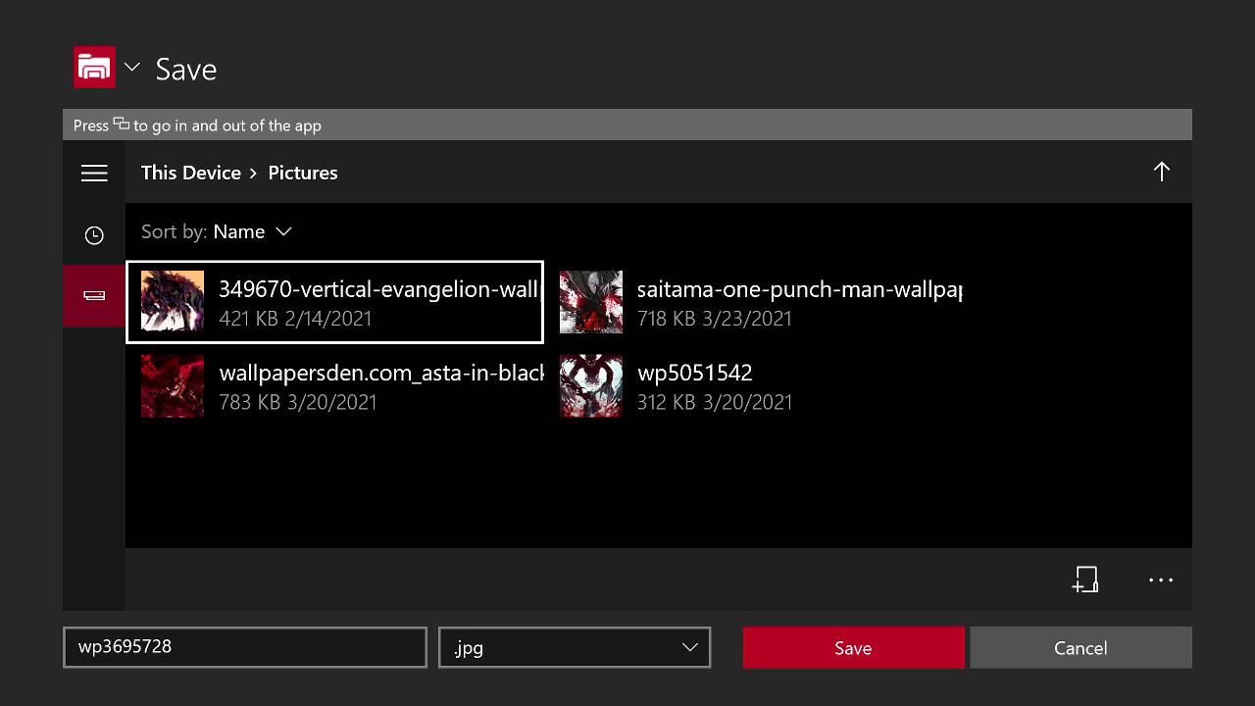
{"action": "key", "text": "Down"}
{"action": "key", "text": "Down"}
{"action": "key", "text": "Down"}
{"action": "key", "text": "Left"}
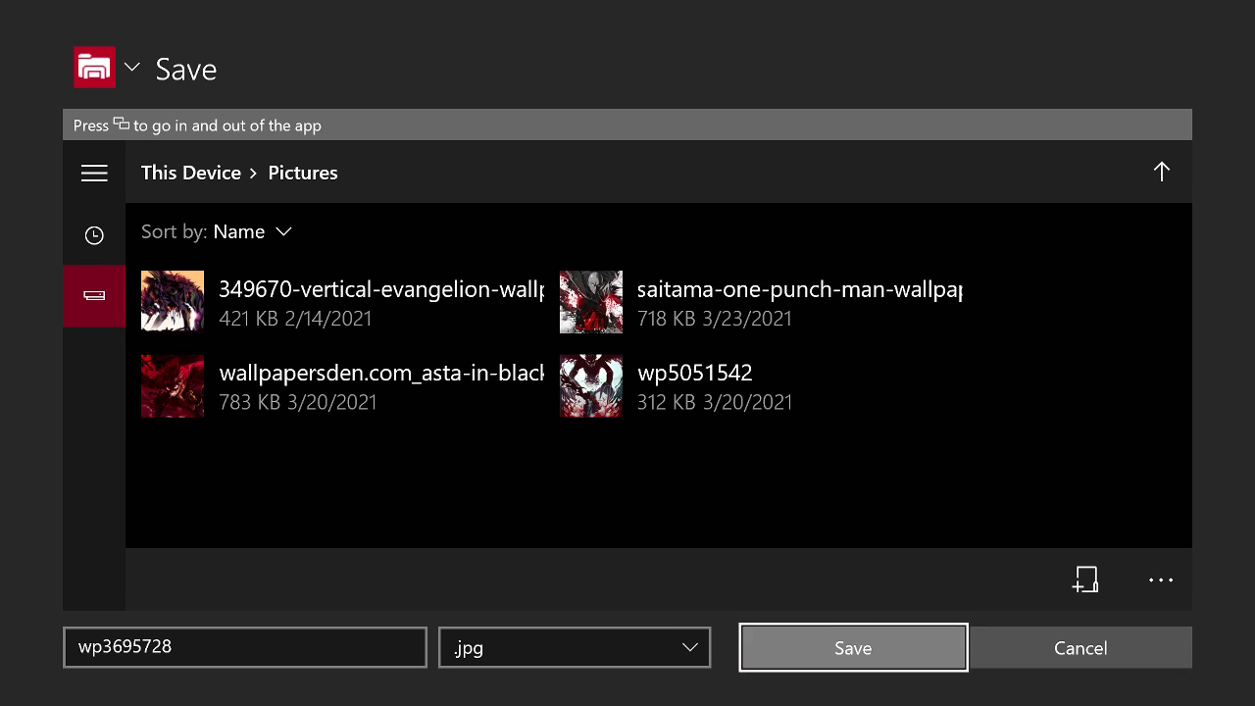
{"action": "key", "text": "Return"}
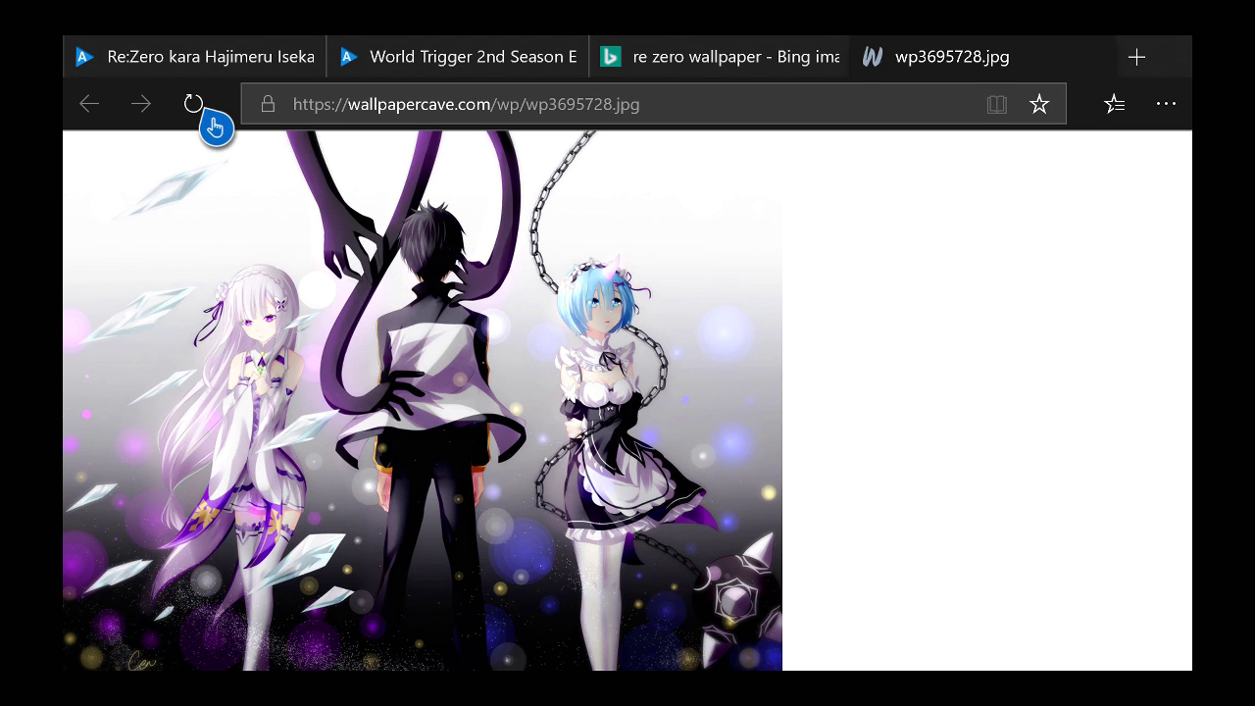
Switch to Settings and open the general Personalization options
{"action": "key", "text": "super"}
{"action": "key", "text": "Down"}
{"action": "key", "text": "Down"}
{"action": "key", "text": "Down"}
{"action": "key", "text": "Down"}
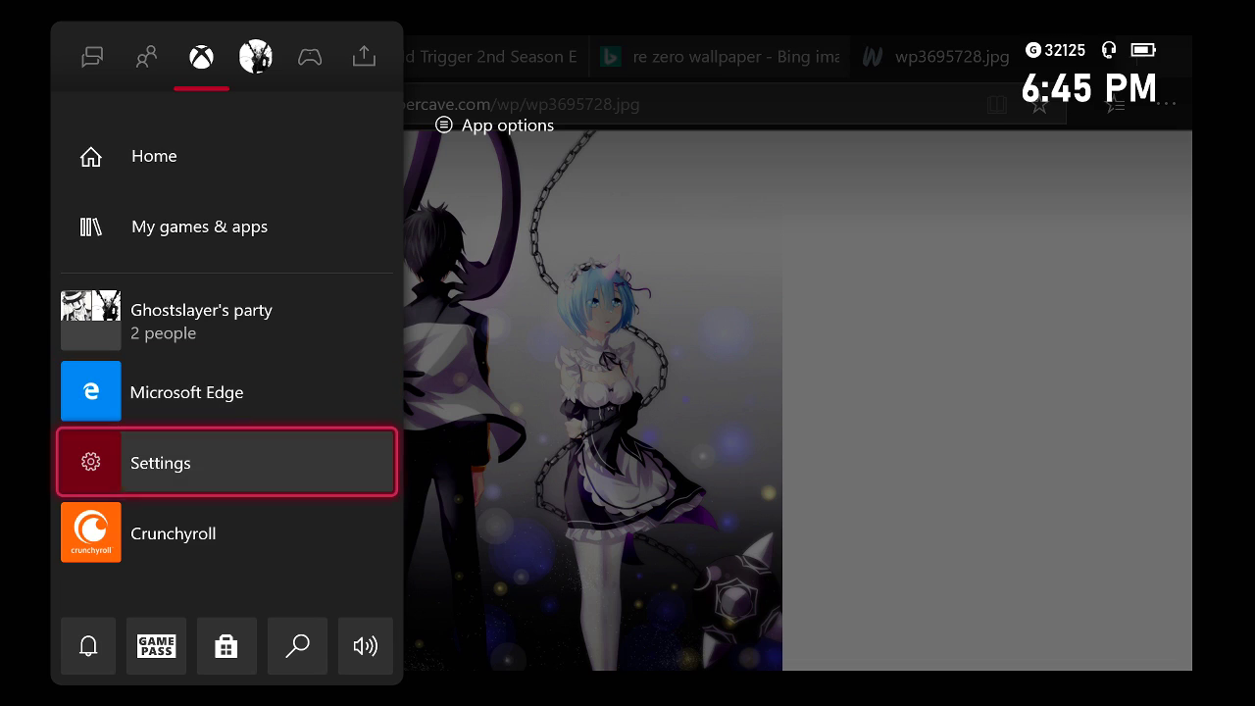
{"action": "key", "text": "Escape"}
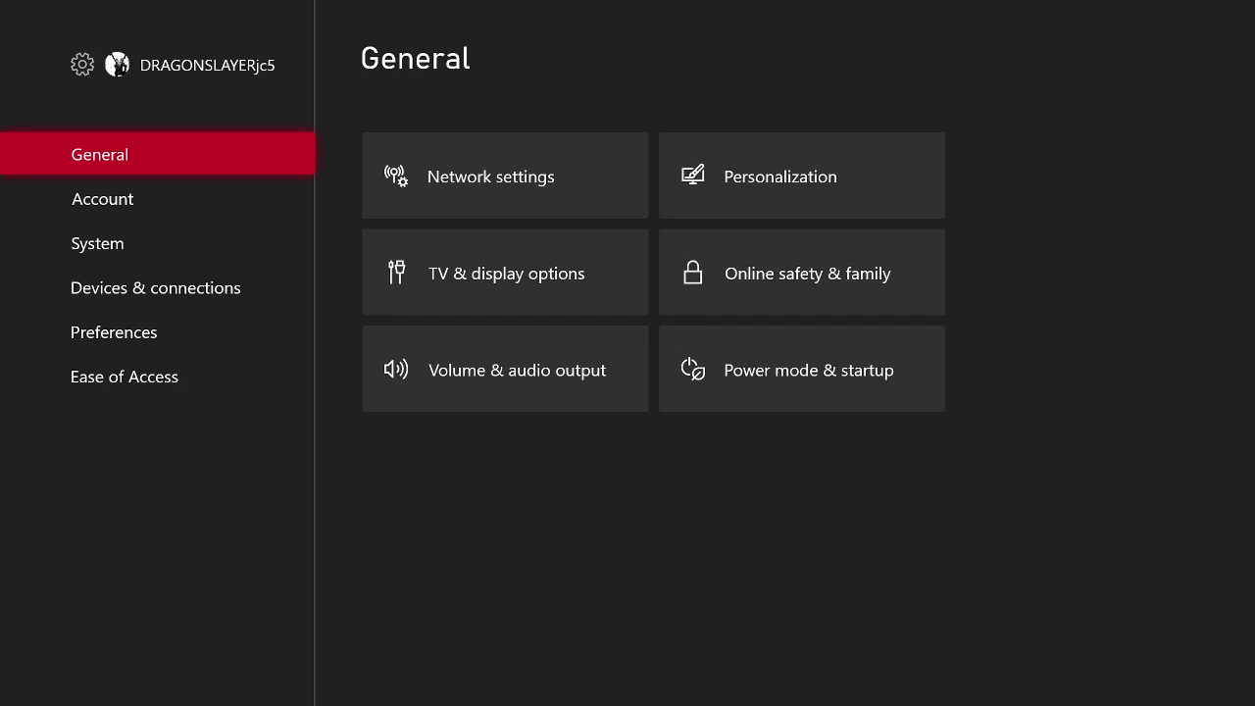
{"action": "key", "text": "Right"}
{"action": "key", "text": "Right"}
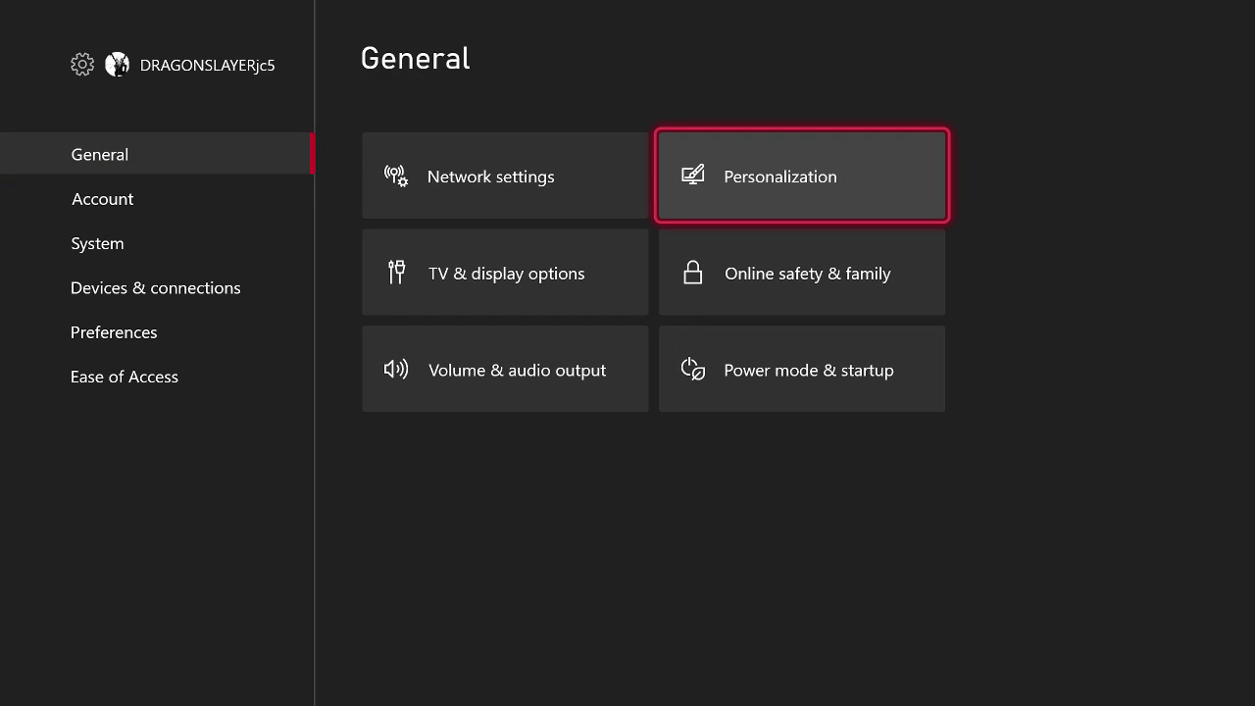
{"action": "key", "text": "Return"}
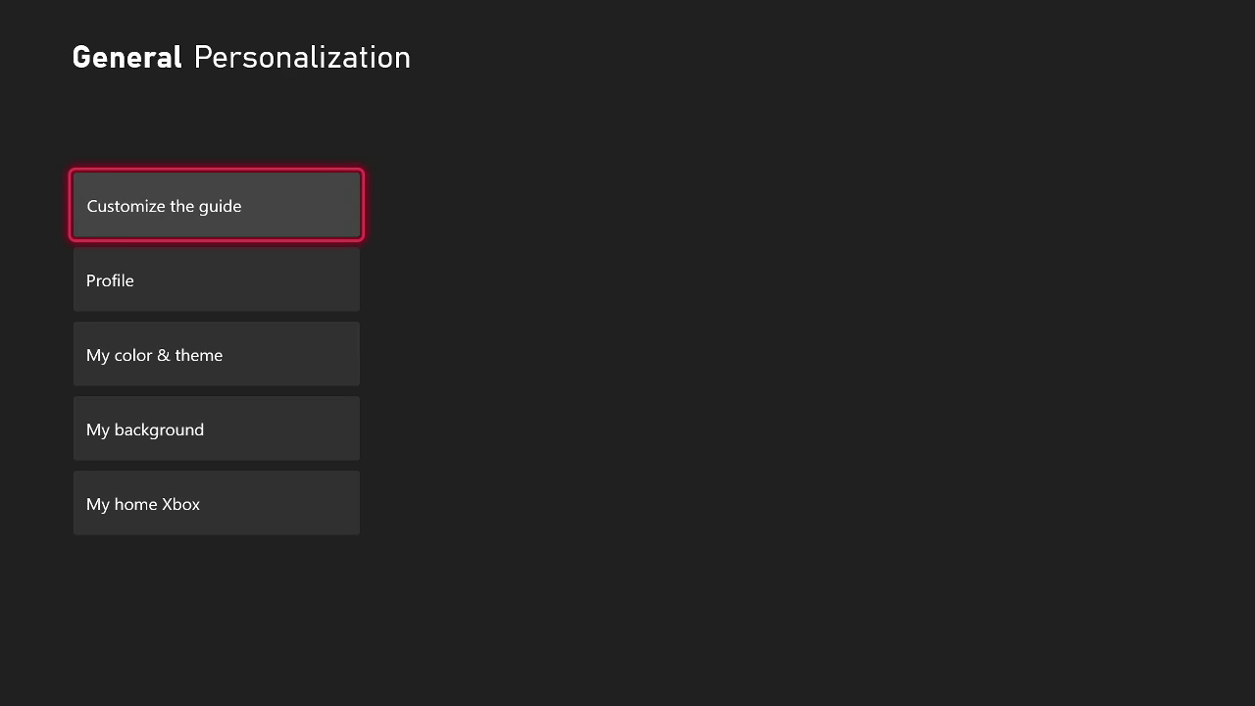
Open the My background settings and go to the Custom image option
{"action": "key", "text": "Down"}
{"action": "key", "text": "Down"}
{"action": "key", "text": "Down"}
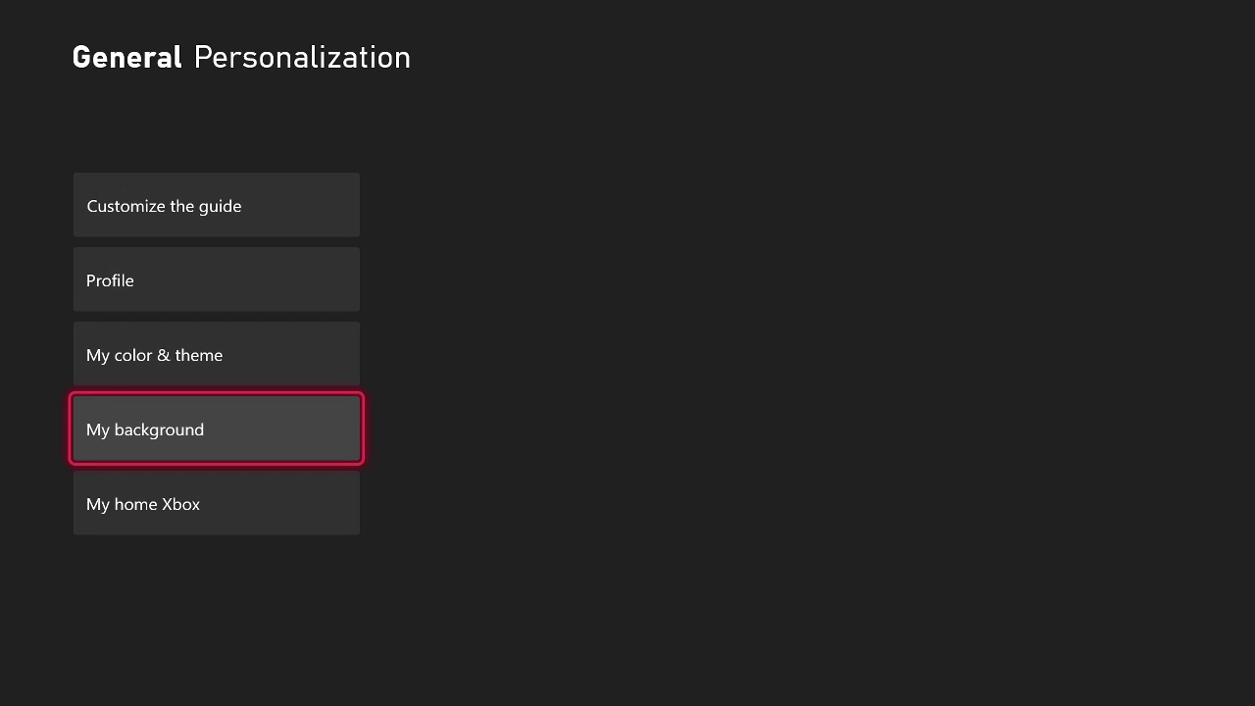
{"action": "key", "text": "Return"}
{"action": "key", "text": "Down"}
{"action": "key", "text": "Down"}
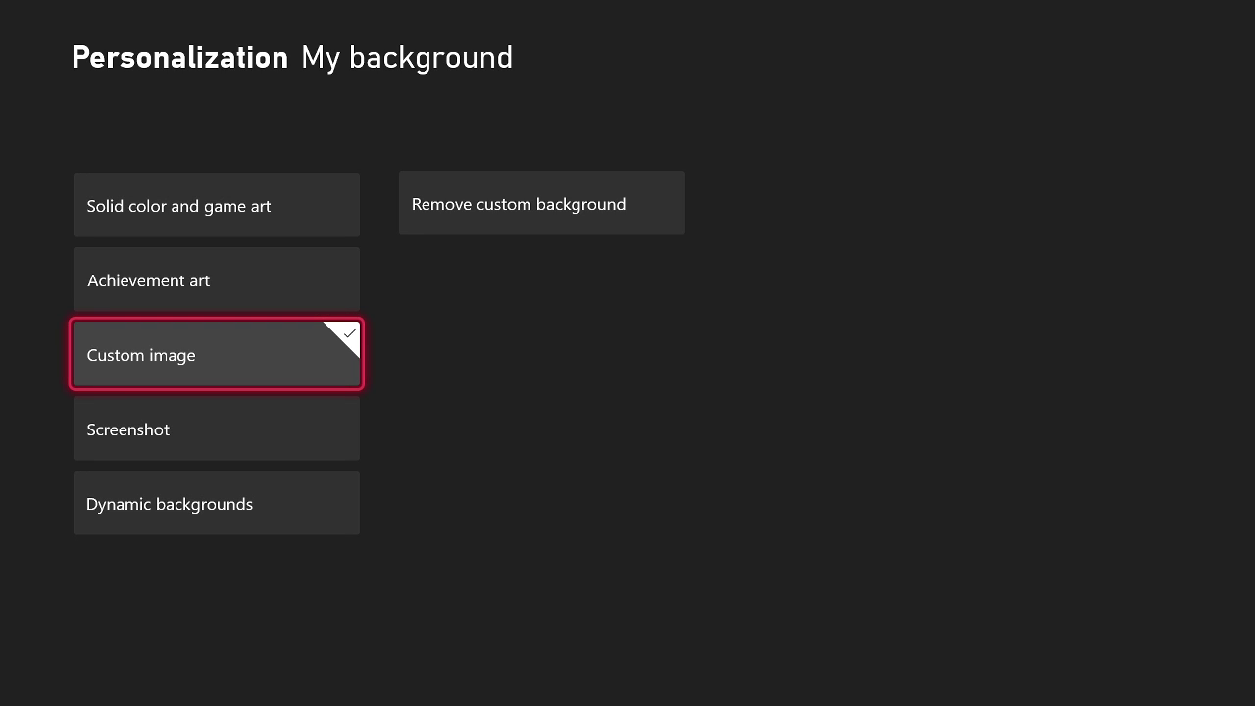
Go to the Home screen and view its current background
{"action": "key", "text": "super"}
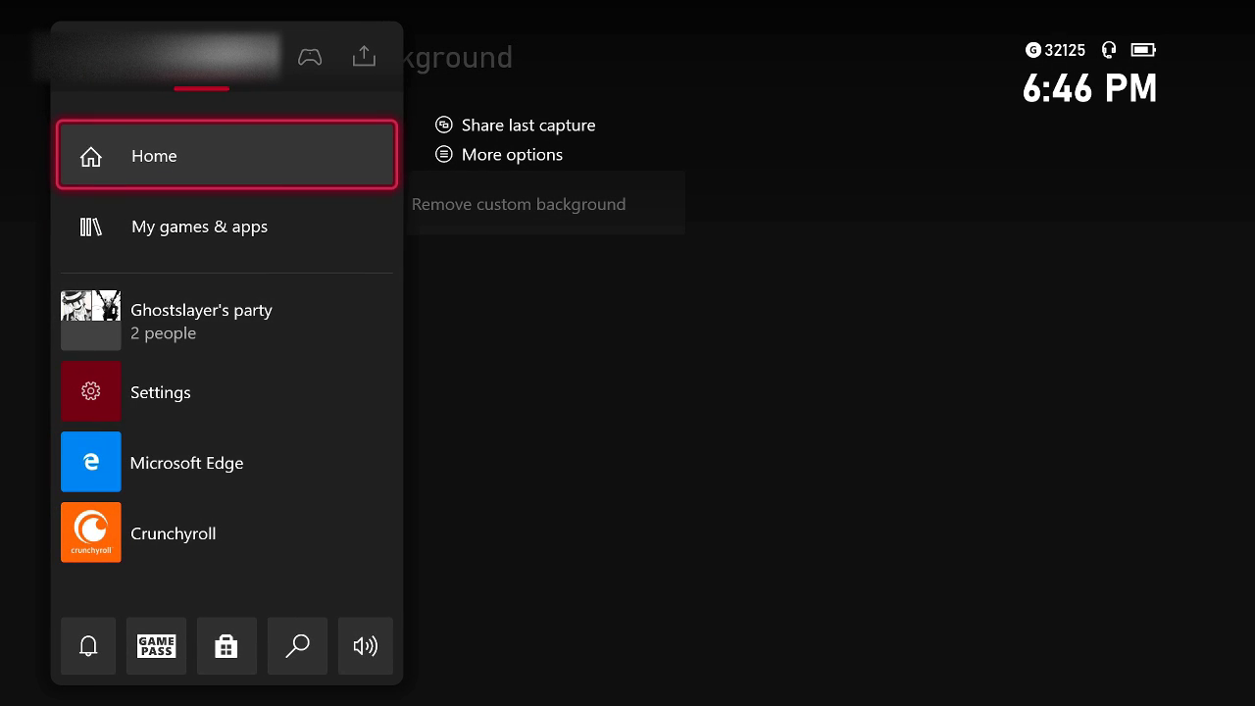
{"action": "key", "text": "Return"}
{"action": "key", "text": "super"}
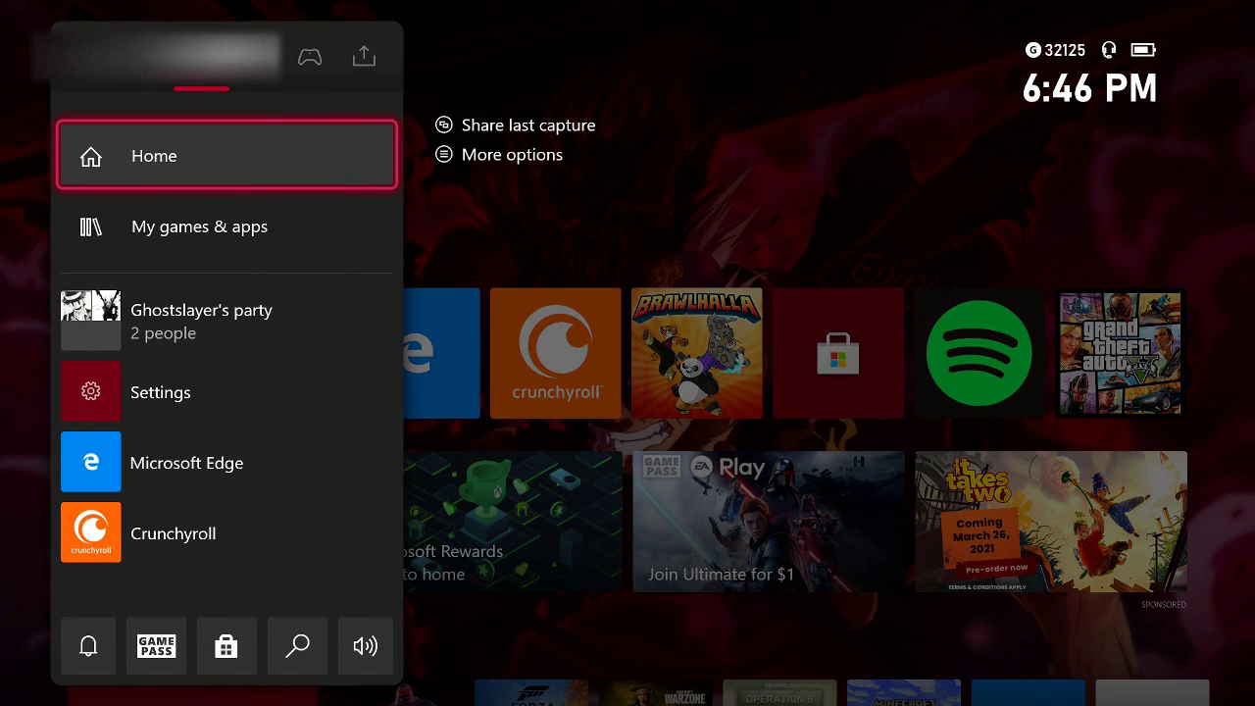
{"action": "key", "text": "Escape"}
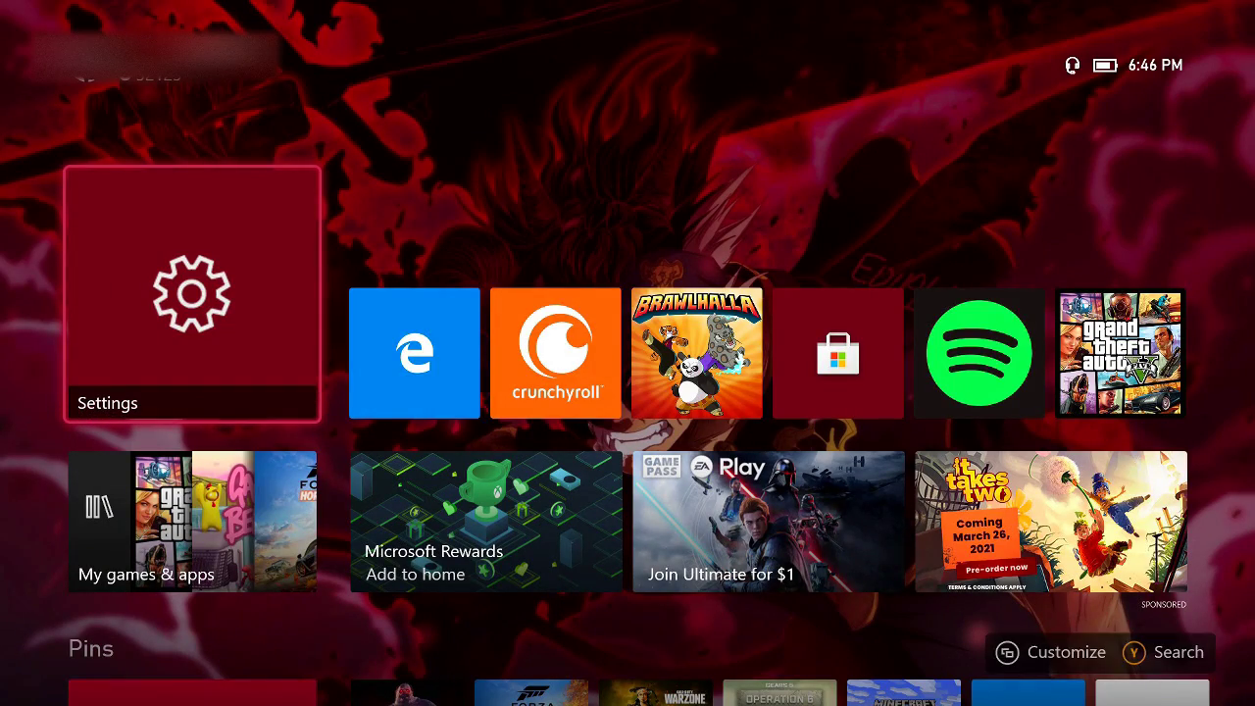
Return to the background settings, set the saved picture wp3695728 as the custom image, and view it on the Home screen
{"action": "key", "text": "super"}
{"action": "key", "text": "Down"}
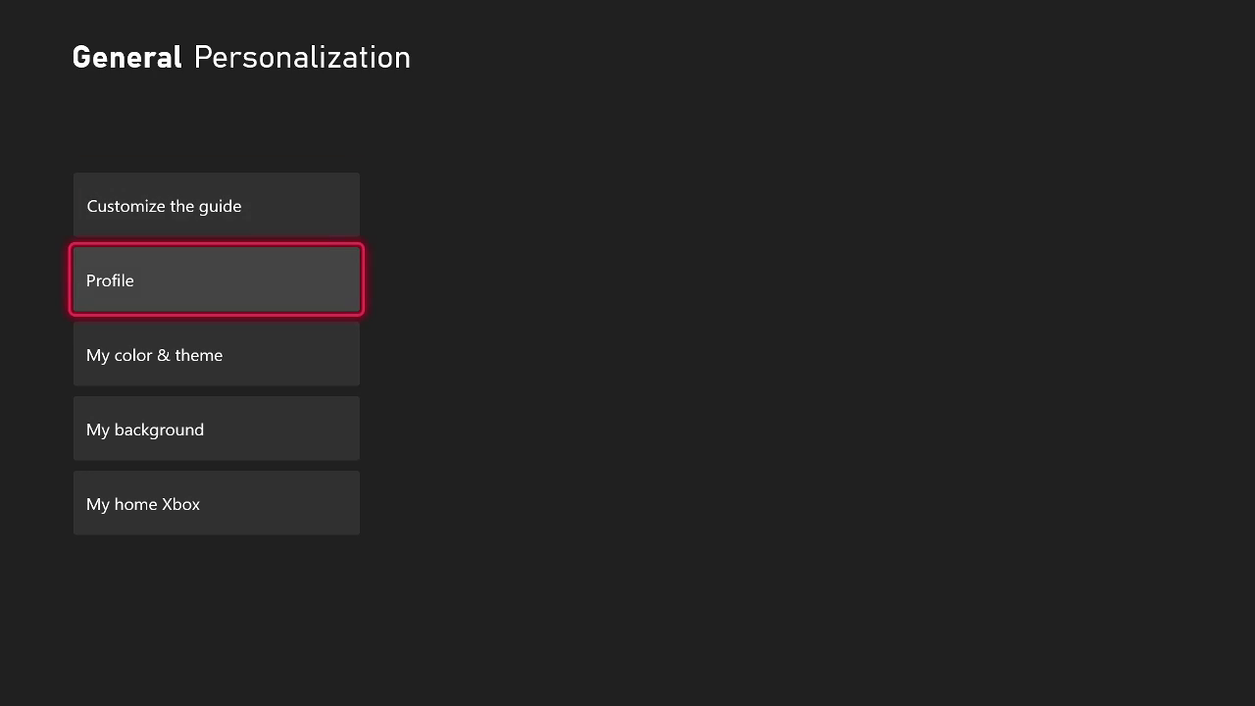
{"action": "key", "text": "Down"}
{"action": "key", "text": "Return"}
{"action": "key", "text": "Down"}
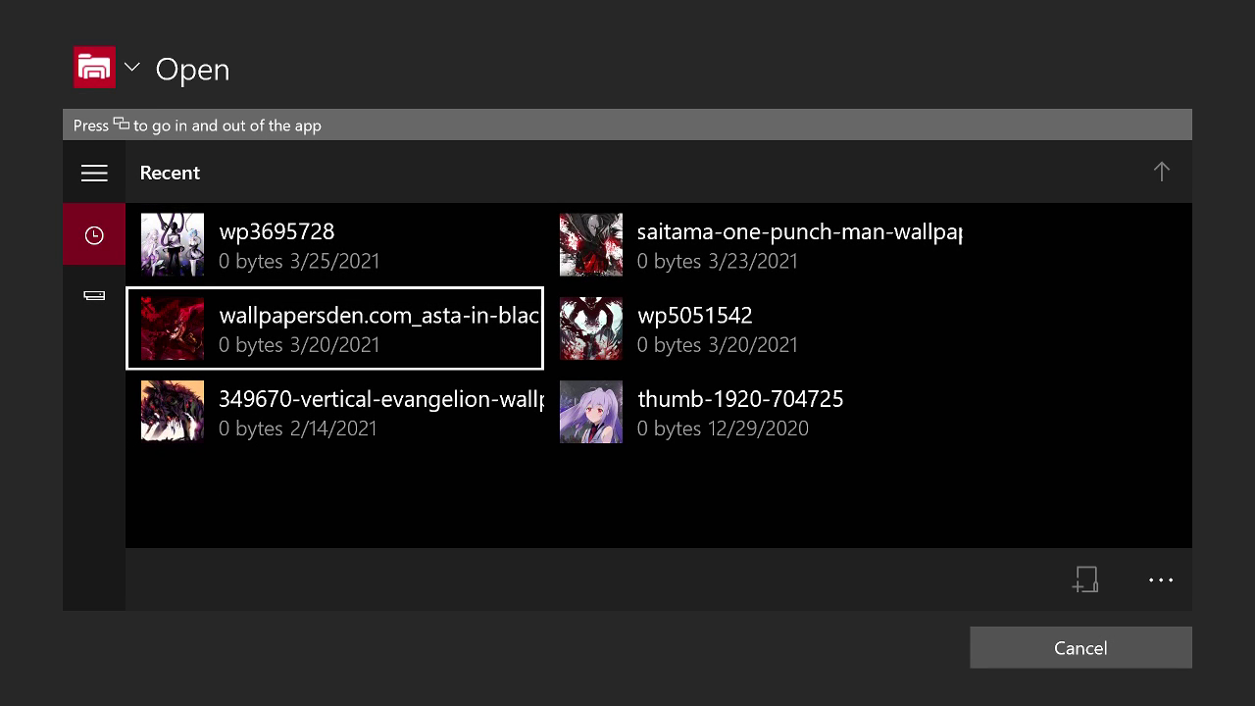
{"action": "key", "text": "Down"}
{"action": "key", "text": "Up"}
{"action": "key", "text": "Up"}
{"action": "key", "text": "Return"}
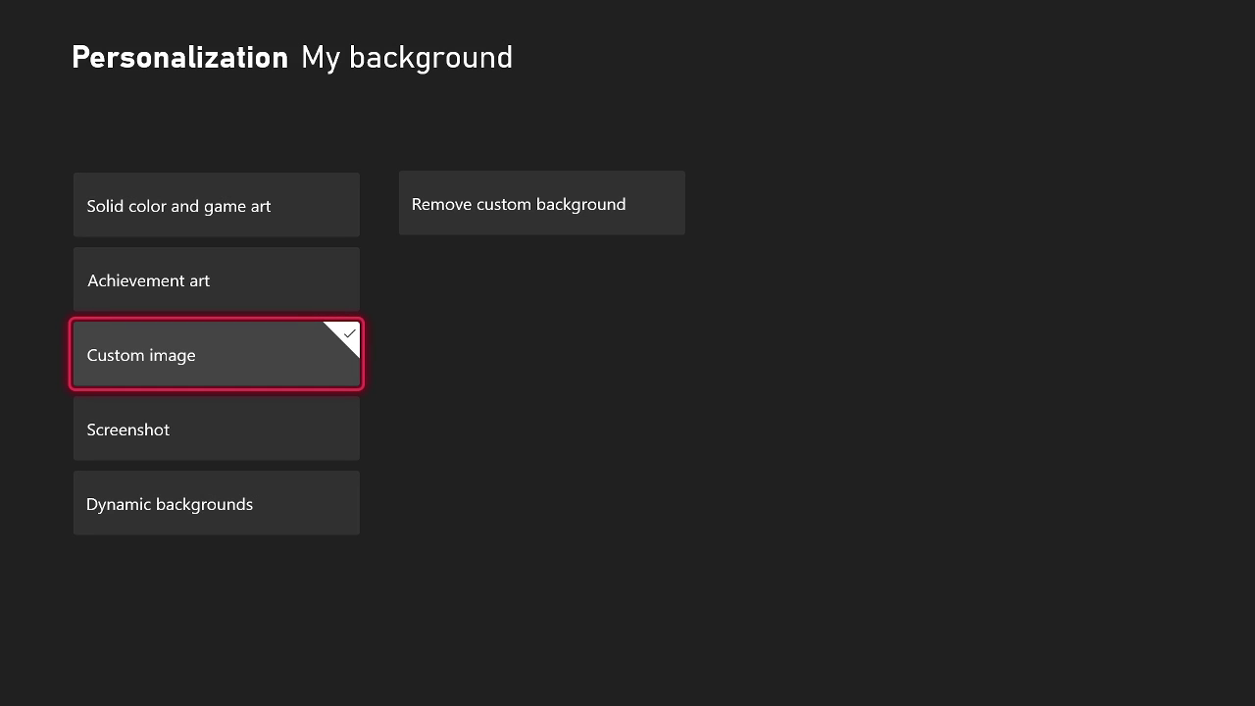
{"action": "key", "text": "super"}
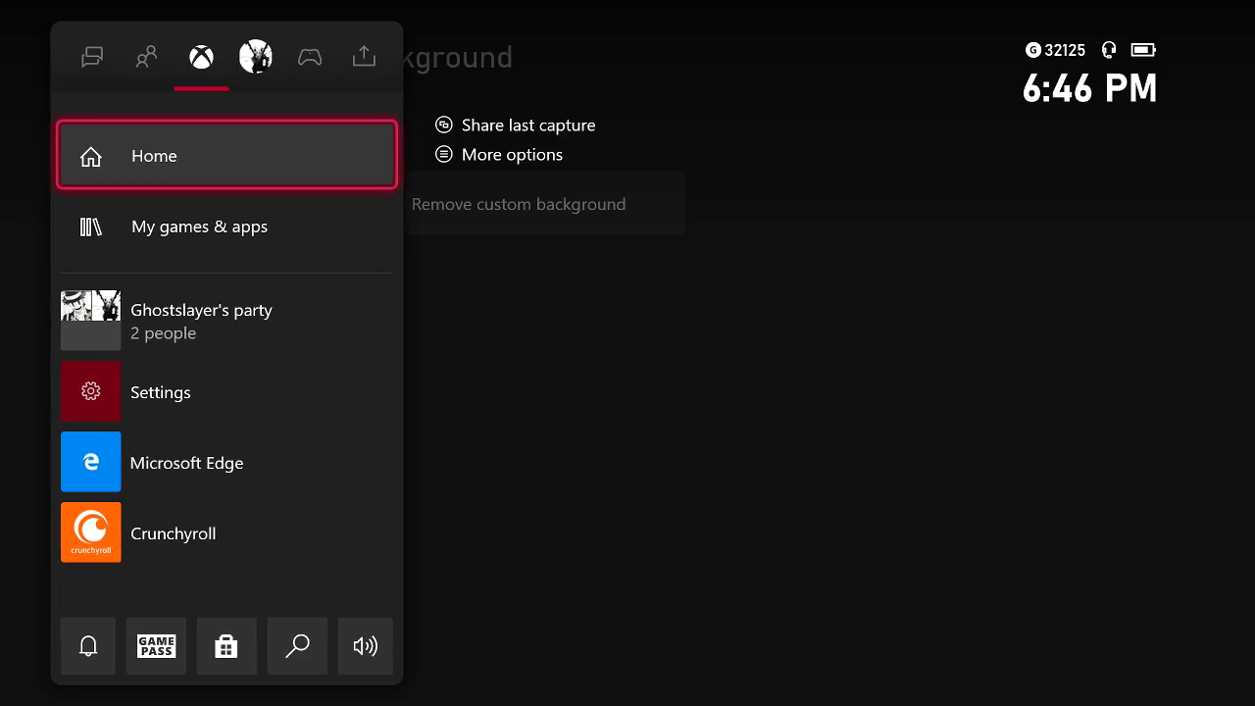
{"action": "key", "text": "Return"}
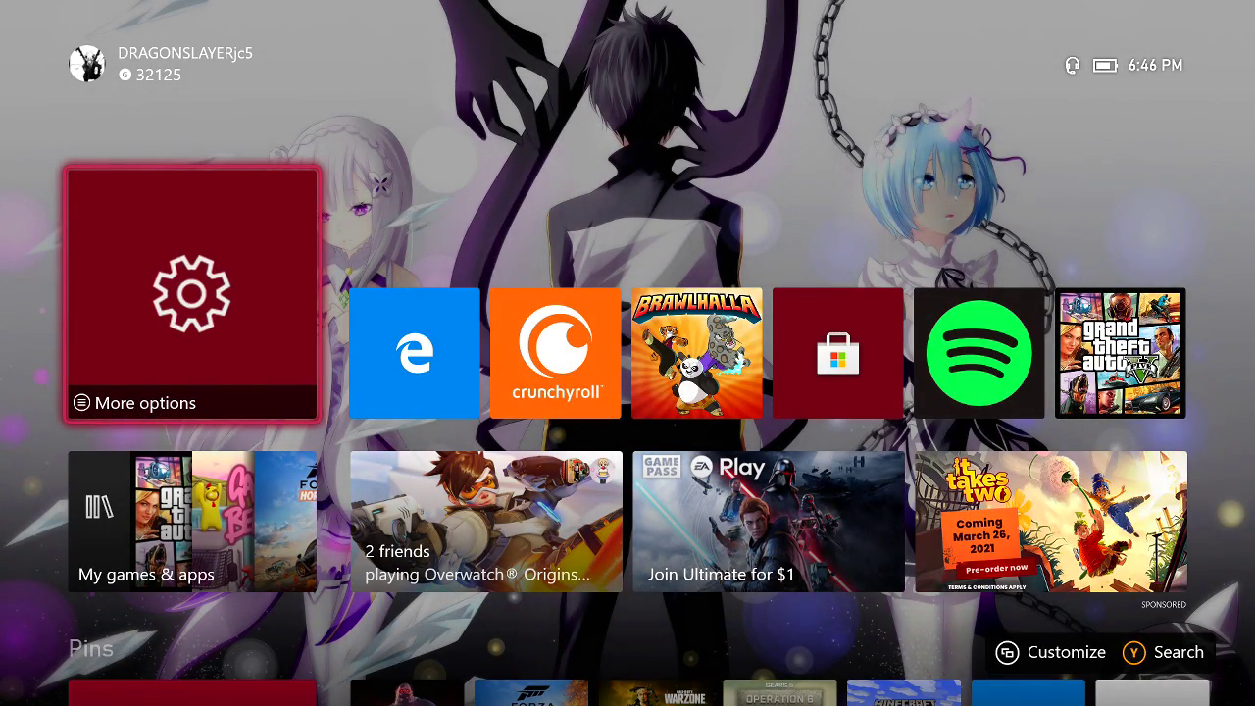
Switch from the Home screen to Microsoft Edge
{"action": "key", "text": "super"}
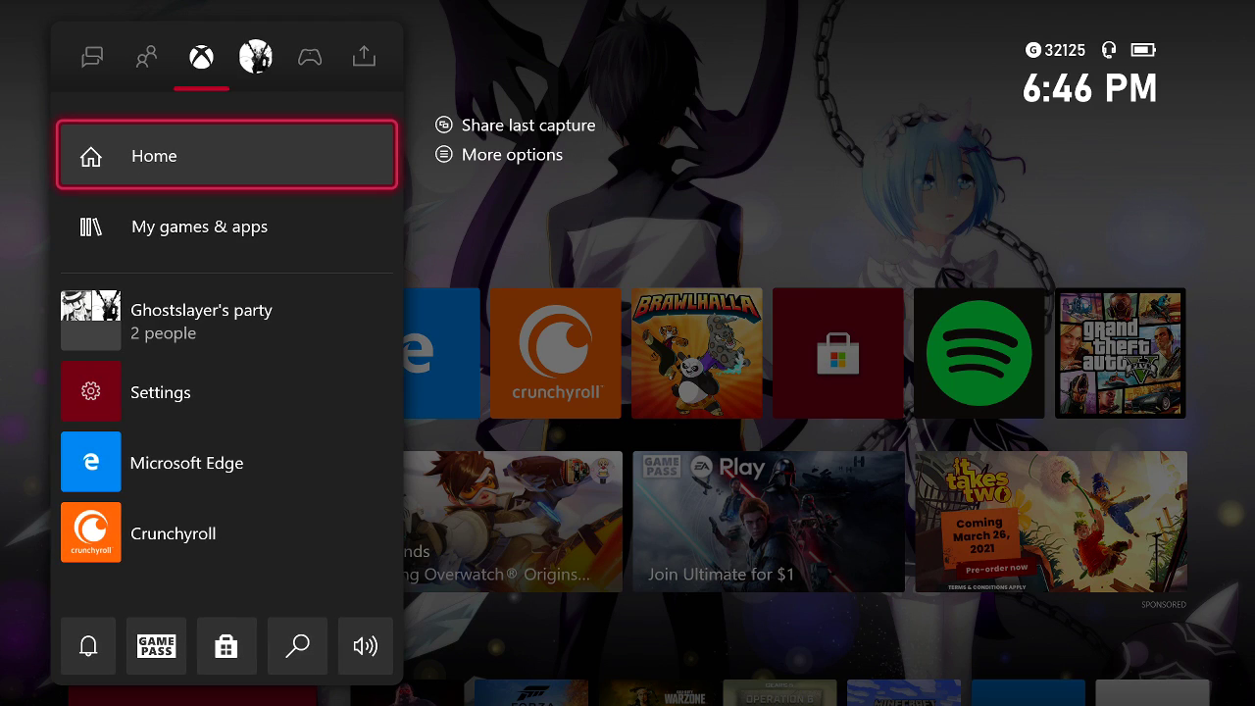
{"action": "key", "text": "Down"}
{"action": "key", "text": "Down"}
{"action": "key", "text": "Down"}
{"action": "key", "text": "Down"}
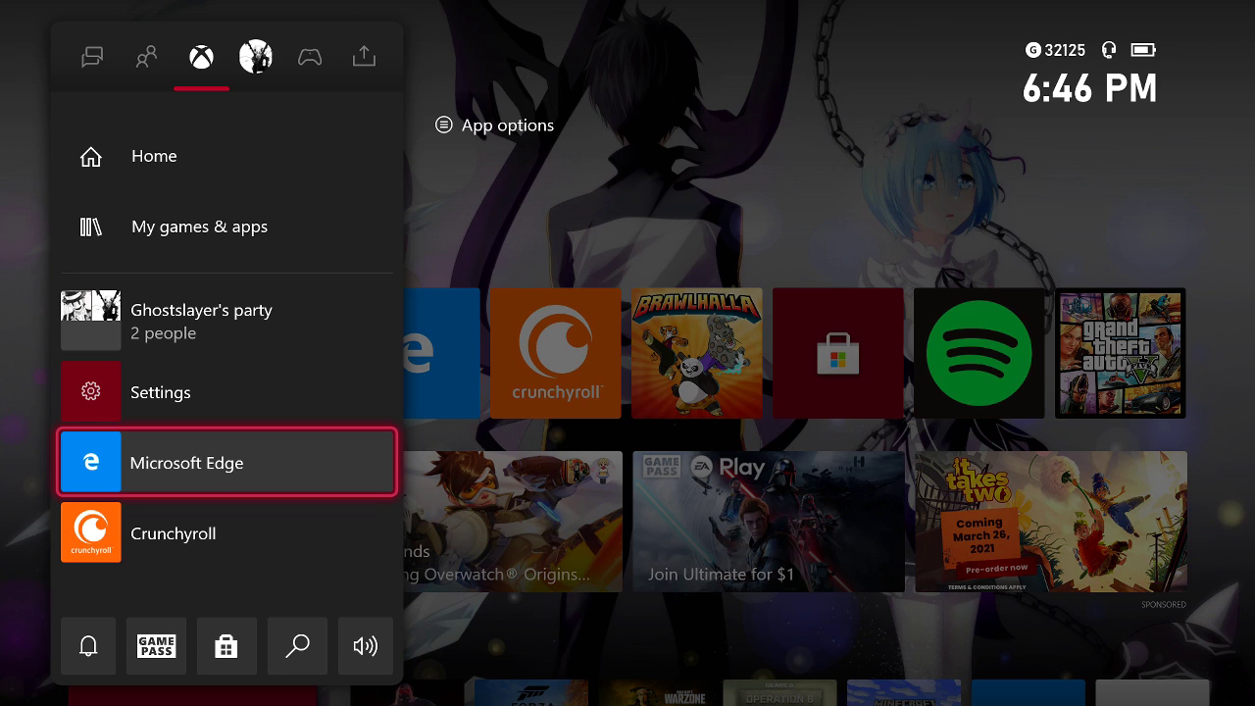
{"action": "key", "text": "Return"}
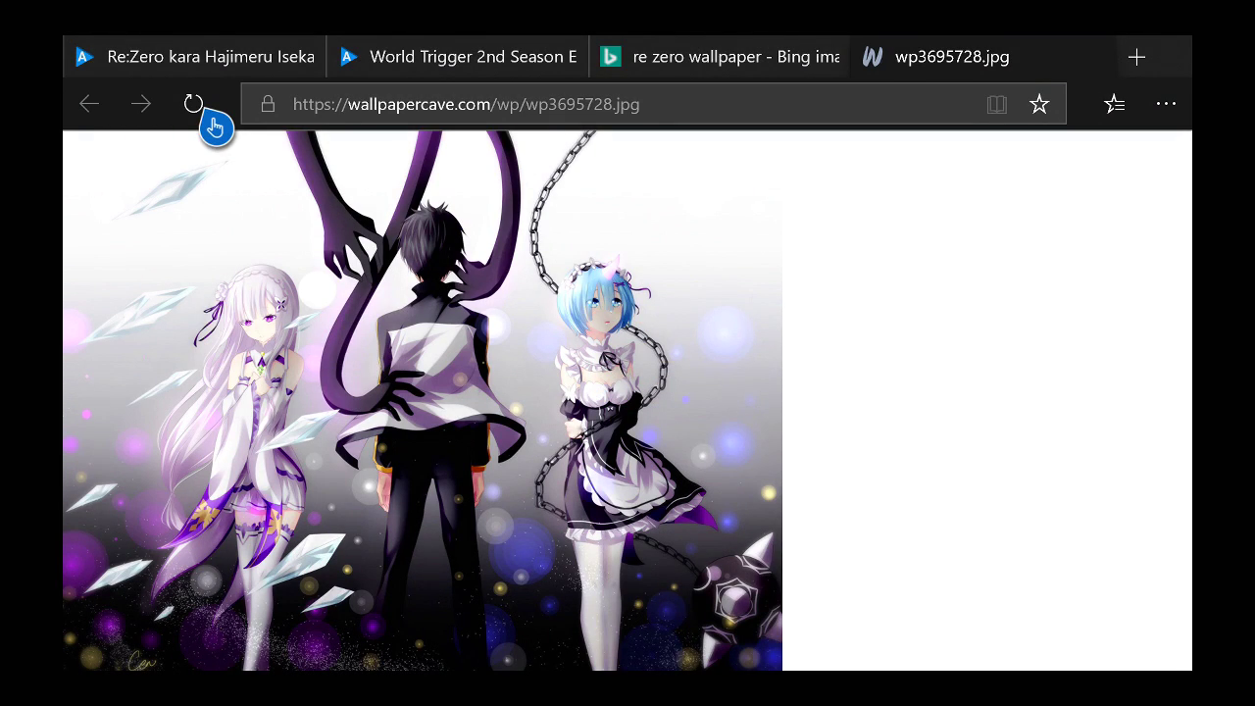
Close the wp3695728.jpg page and open the full-size purple sunset wallpaper from the re zero wallpaper image results
{"action": "mouse_move", "coordinate": [742, 176]}
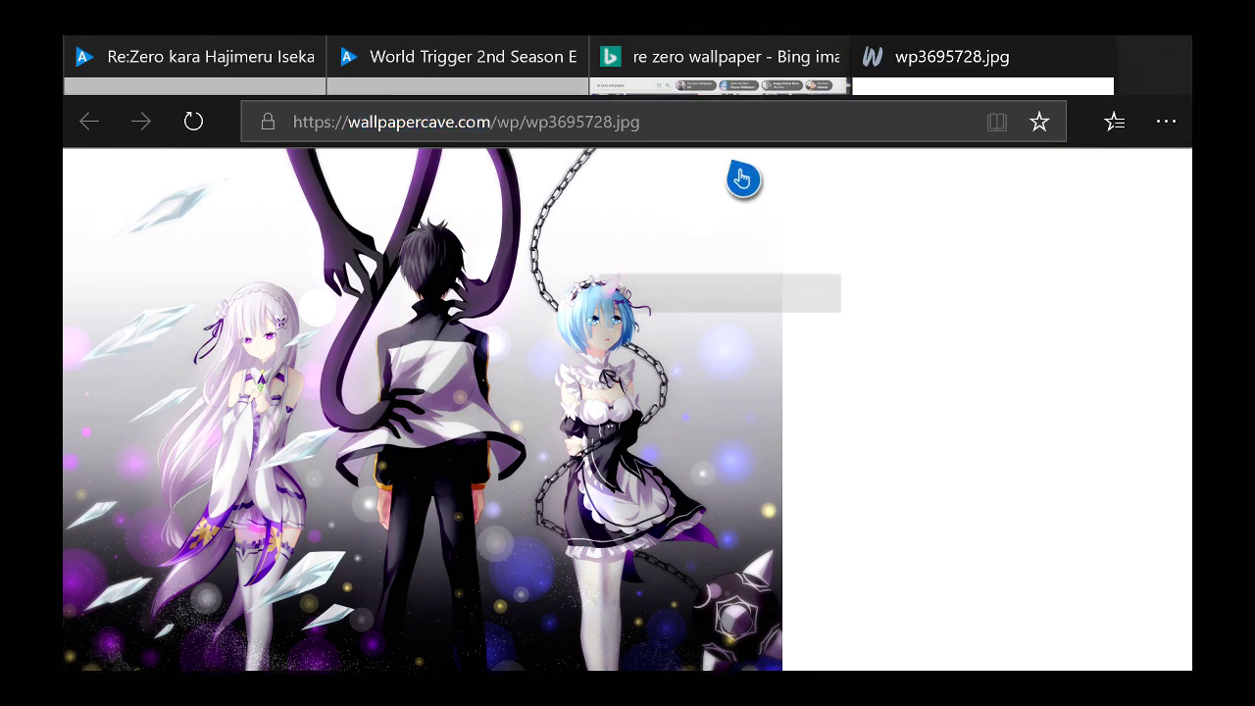
{"action": "left_click", "coordinate": [998, 264]}
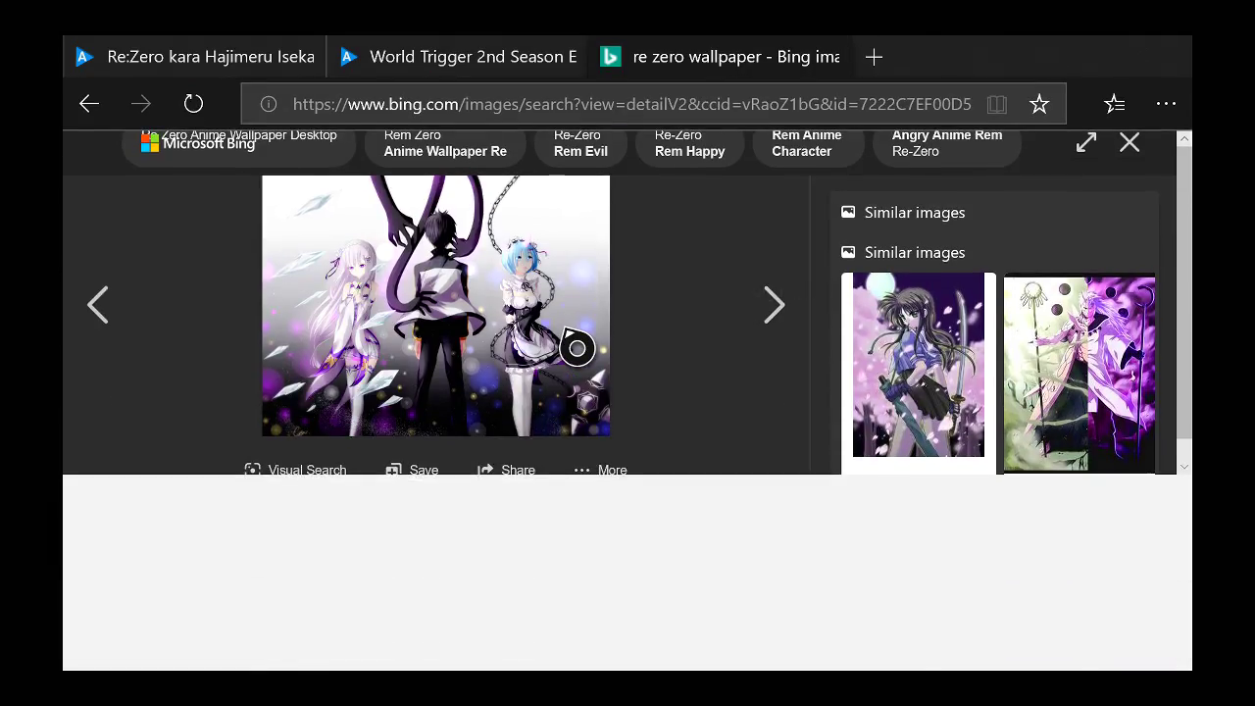
{"action": "key", "text": "Escape"}
{"action": "scroll", "coordinate": [510, 333], "scroll_direction": "down", "scroll_amount": 3}
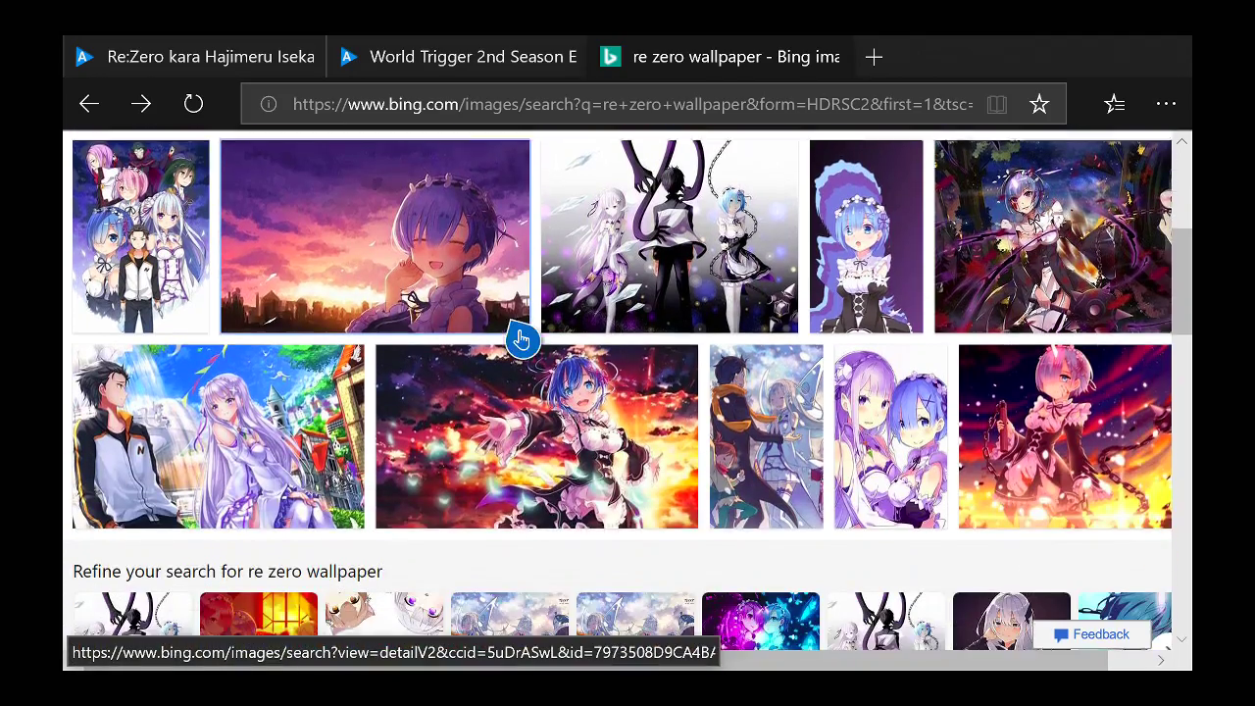
{"action": "scroll", "coordinate": [566, 479], "scroll_direction": "down", "scroll_amount": 5}
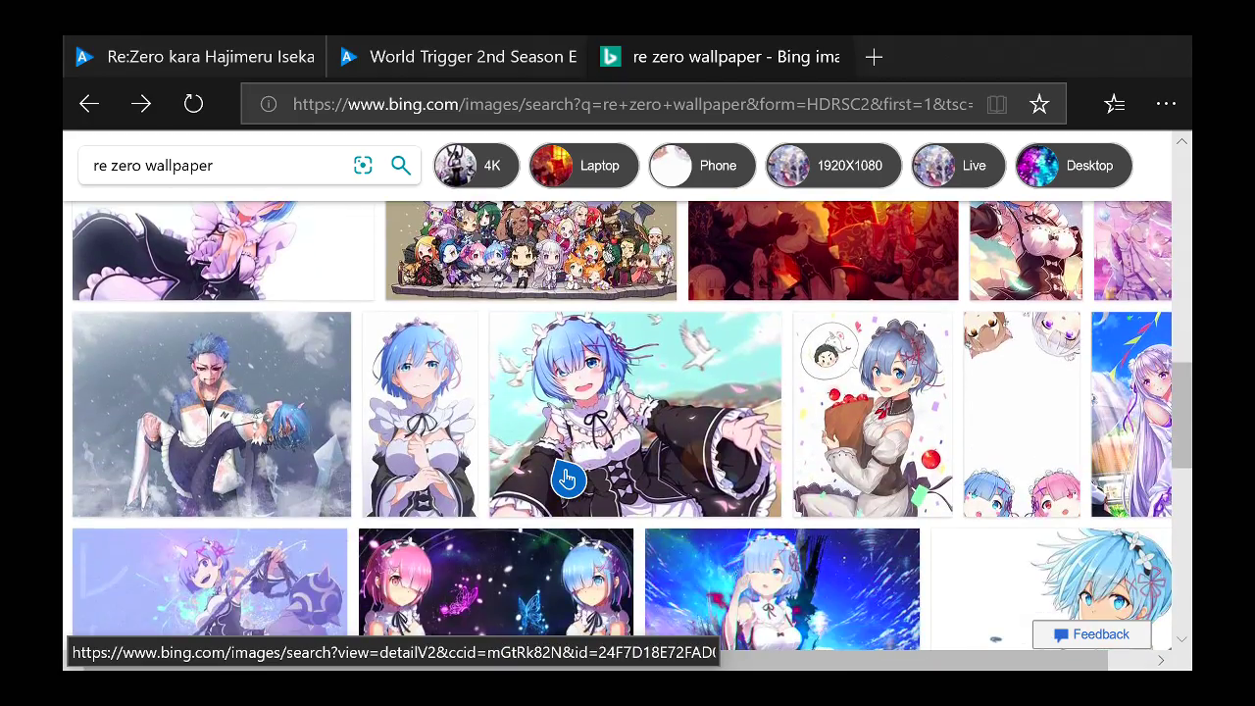
{"action": "scroll", "coordinate": [567, 479], "scroll_direction": "up", "scroll_amount": 3}
{"action": "scroll", "coordinate": [559, 476], "scroll_direction": "down", "scroll_amount": 3}
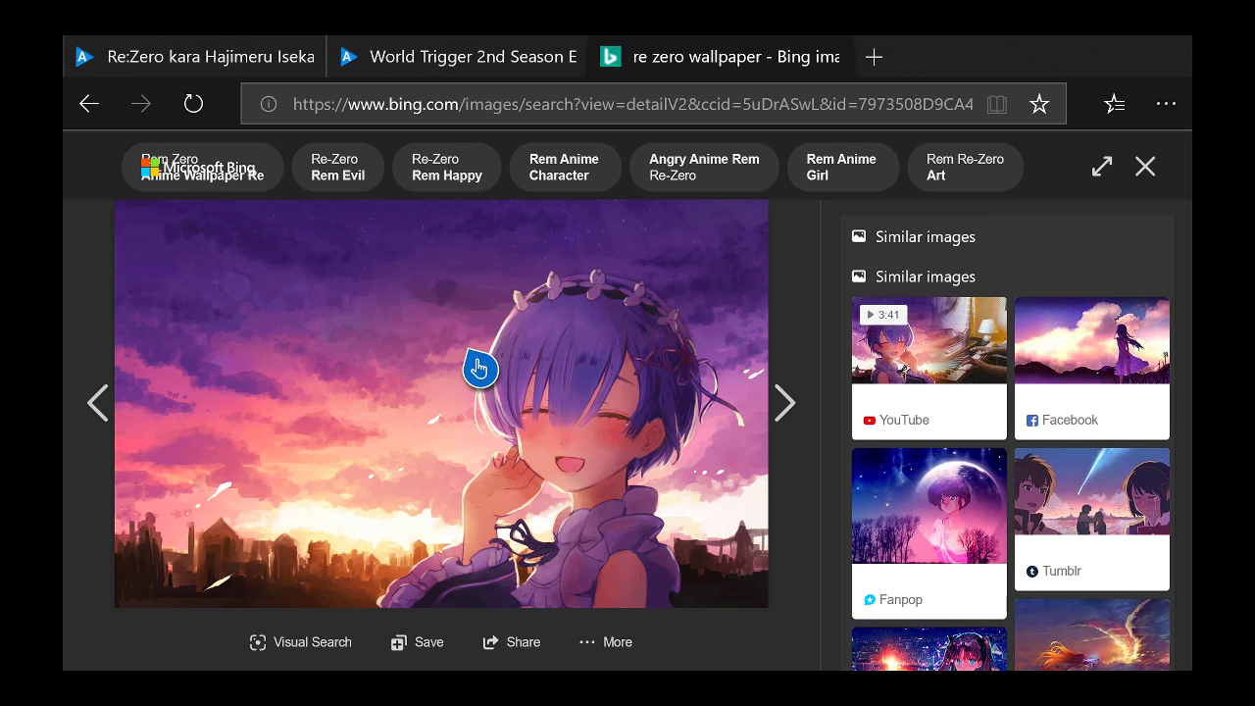
{"action": "left_click", "coordinate": [478, 368]}
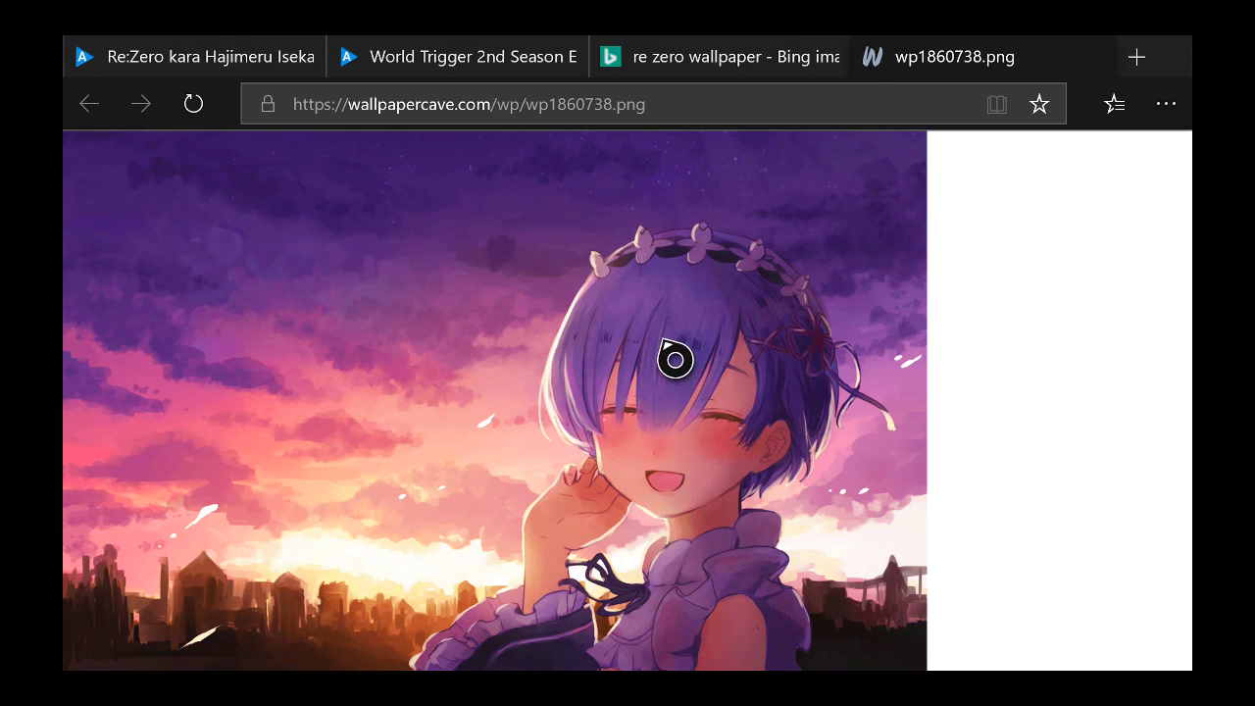
Save the opened sunset picture wp1860738 to the device
{"action": "right_click", "coordinate": [560, 410]}
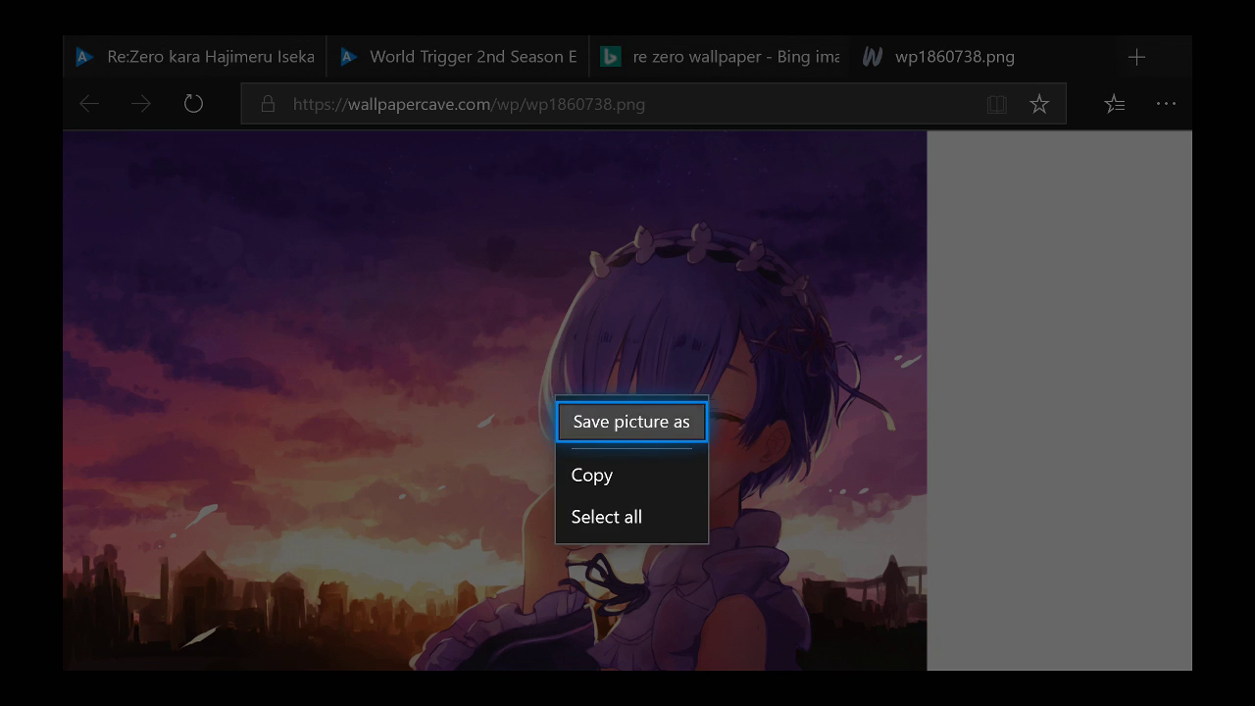
{"action": "key", "text": "Return"}
{"action": "key", "text": "Down"}
{"action": "key", "text": "Down"}
{"action": "key", "text": "Left"}
{"action": "key", "text": "Return"}
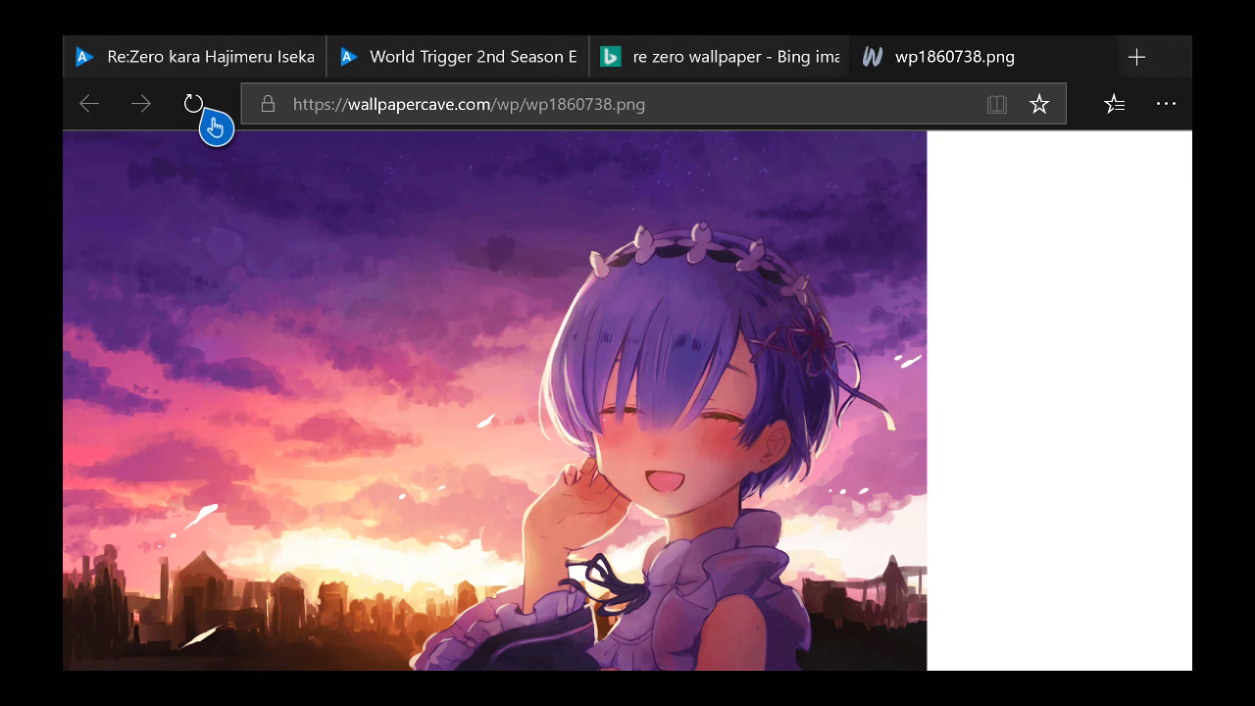
Switch from Microsoft Edge to the console Settings and open the My background page under Personalization
{"action": "key", "text": "super"}
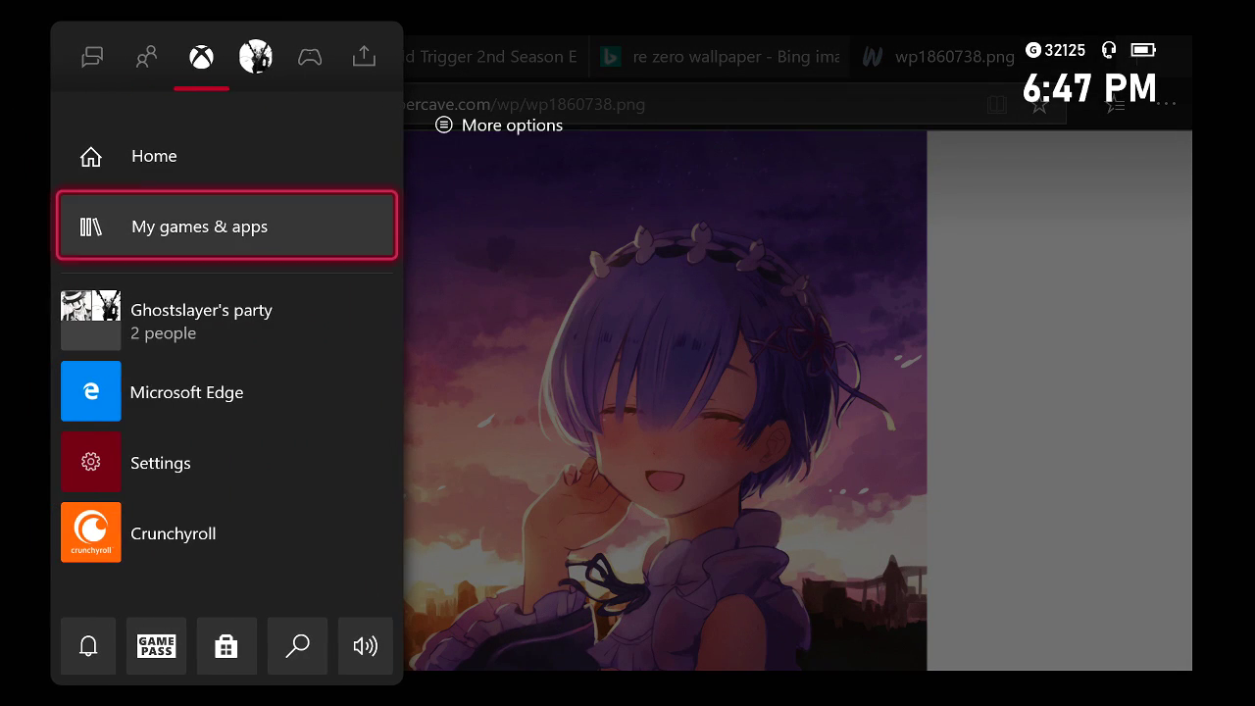
{"action": "key", "text": "Down"}
{"action": "key", "text": "Down"}
{"action": "key", "text": "Down"}
{"action": "key", "text": "Escape"}
{"action": "key", "text": "Right"}
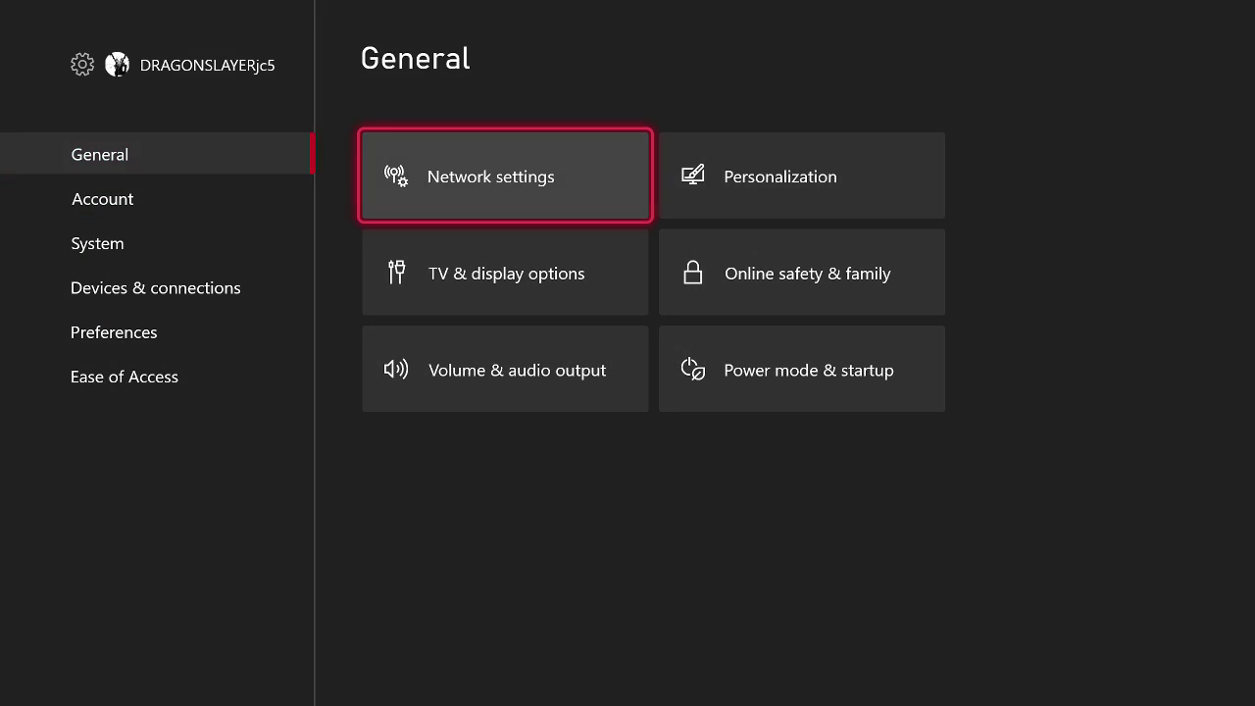
{"action": "key", "text": "Right"}
{"action": "key", "text": "Return"}
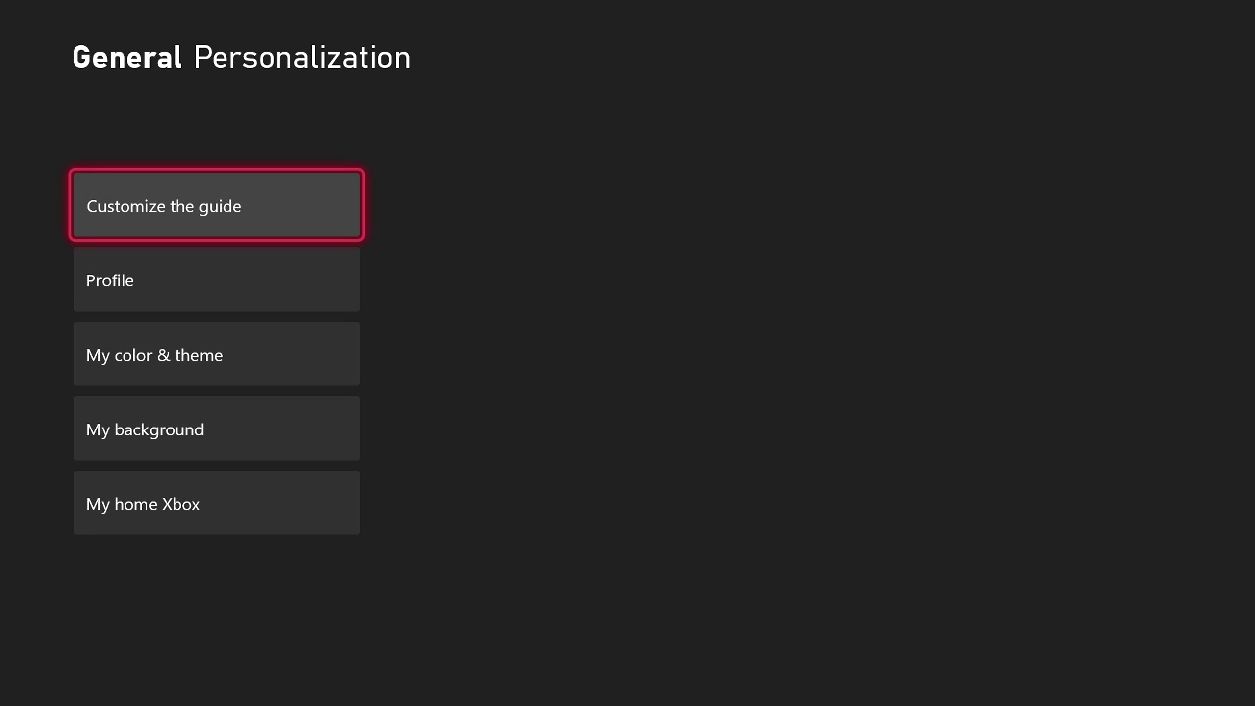
{"action": "key", "text": "Down"}
{"action": "key", "text": "Down"}
{"action": "key", "text": "Down"}
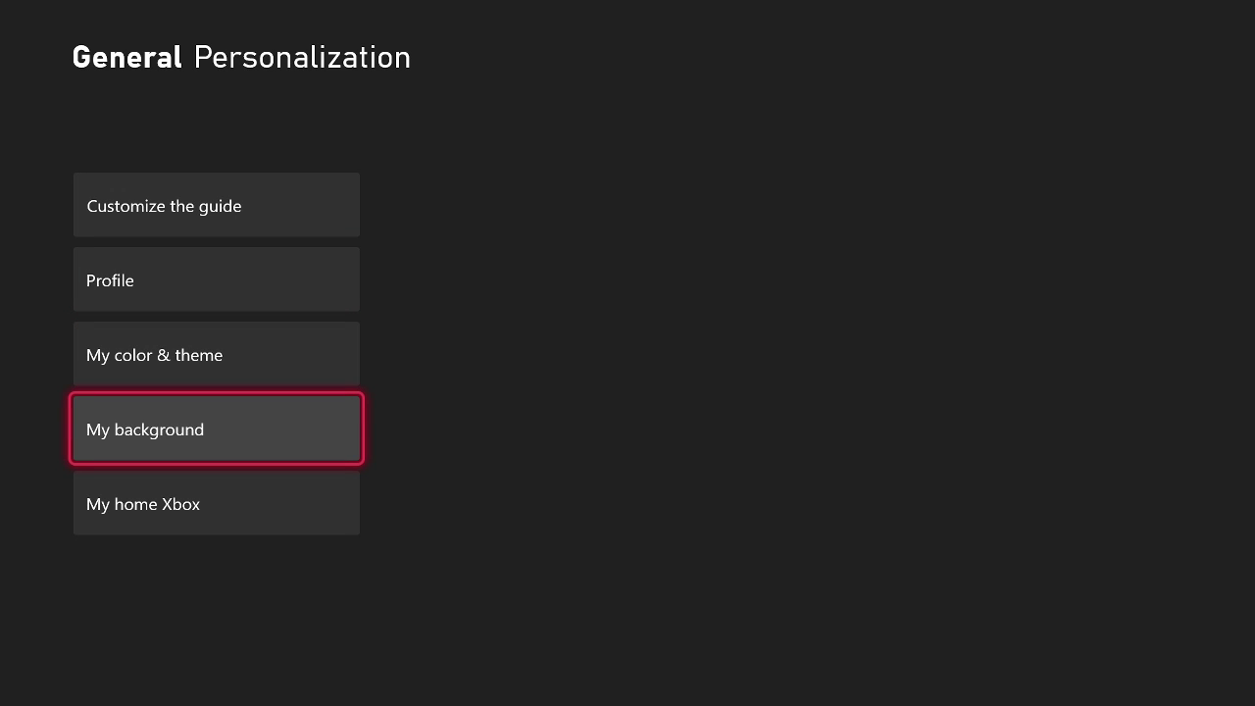
{"action": "key", "text": "Return"}
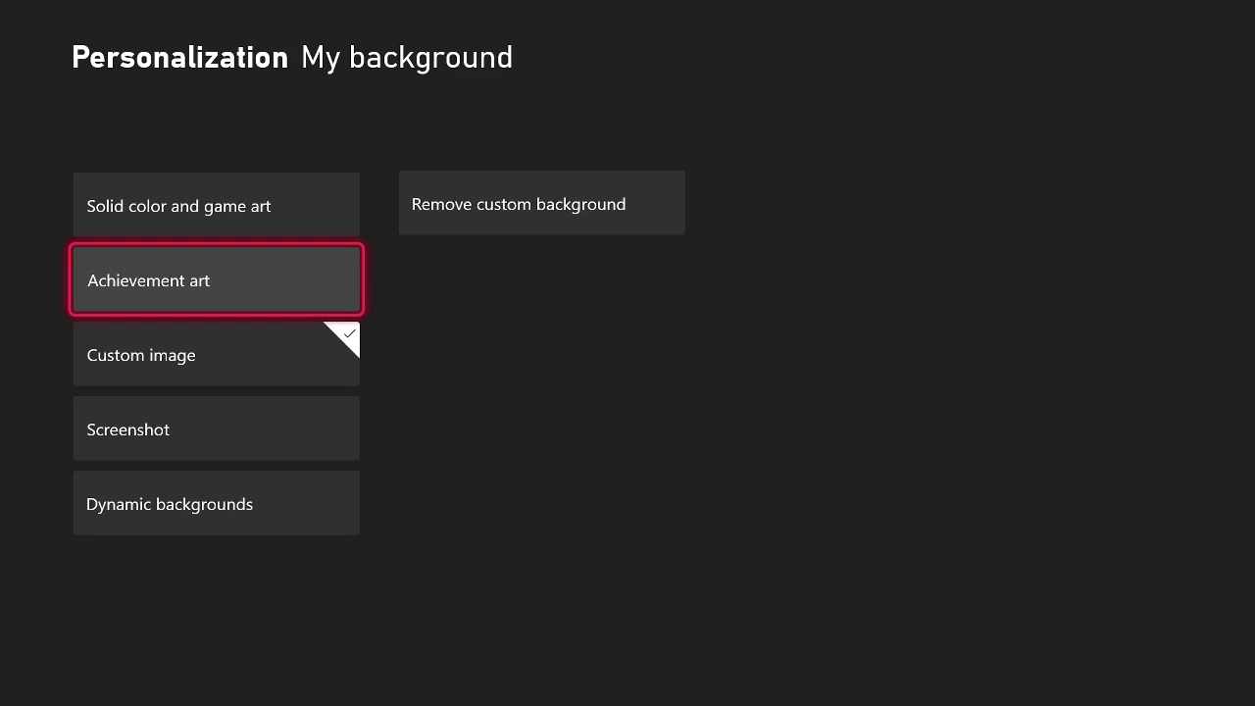
Set the saved picture wp1860738 as the custom image background and view it on the Home screen
{"action": "key", "text": "Down"}
{"action": "key", "text": "Return"}
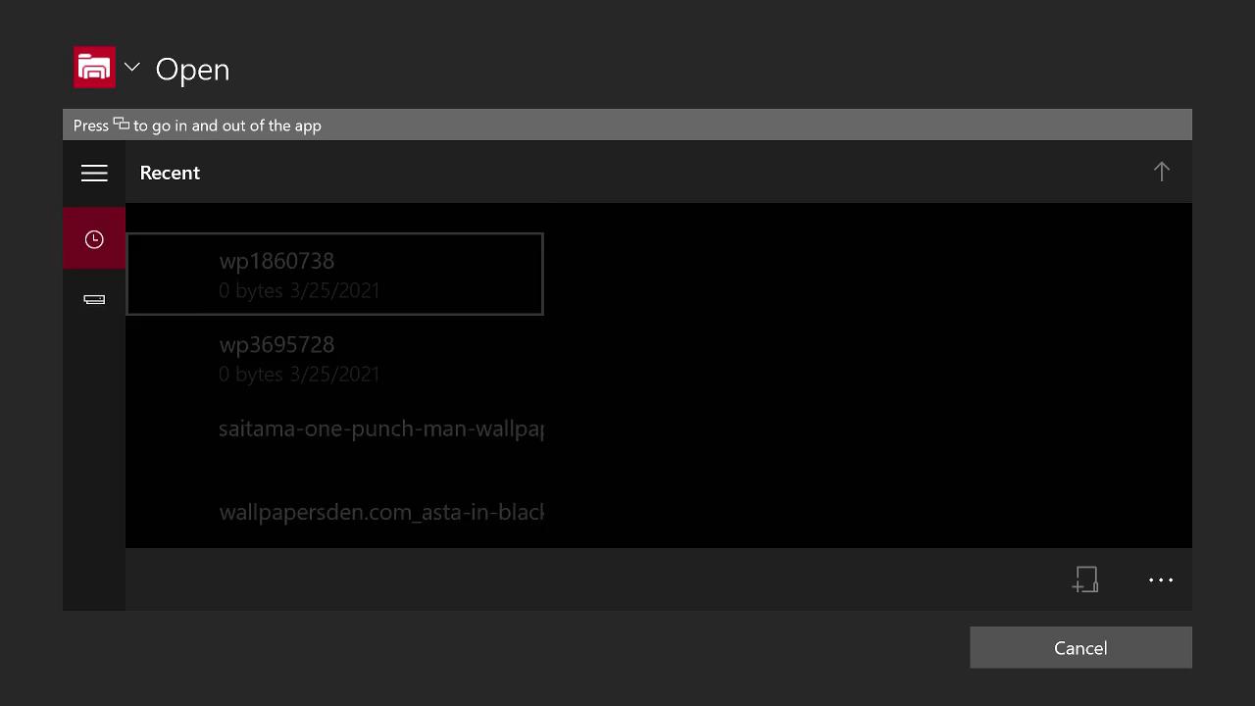
{"action": "key", "text": "Return"}
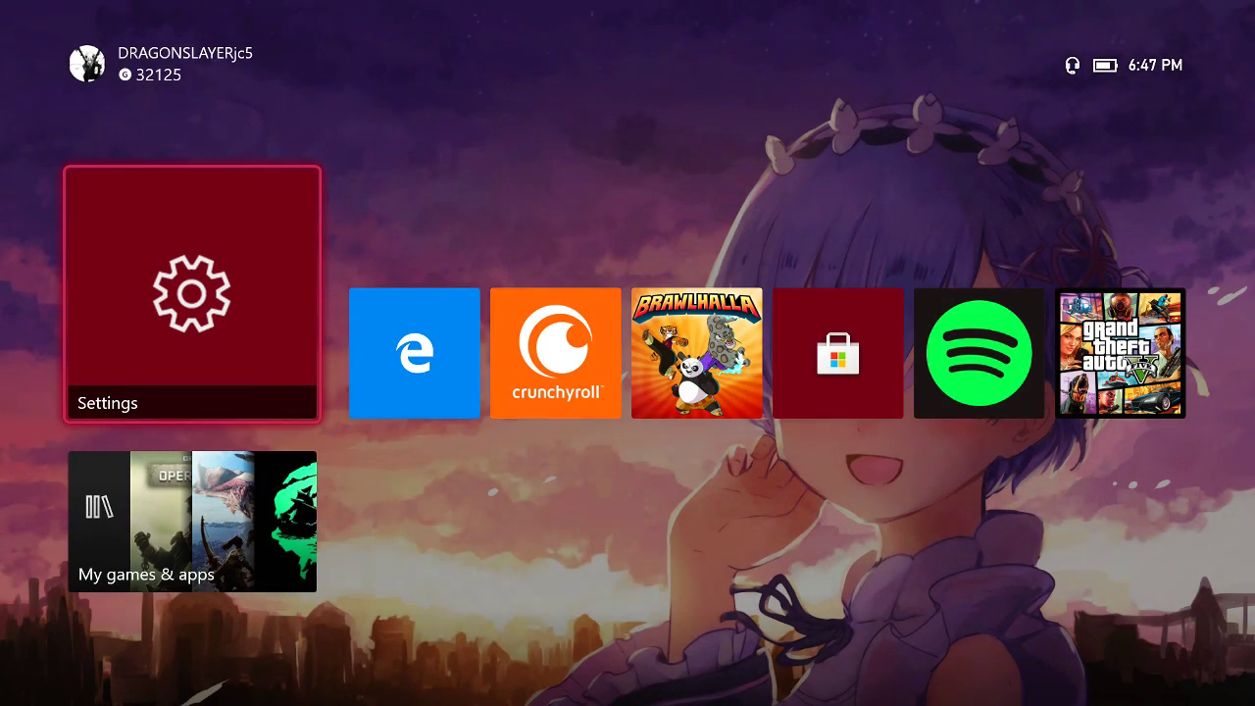
{"action": "key", "text": "Return"}
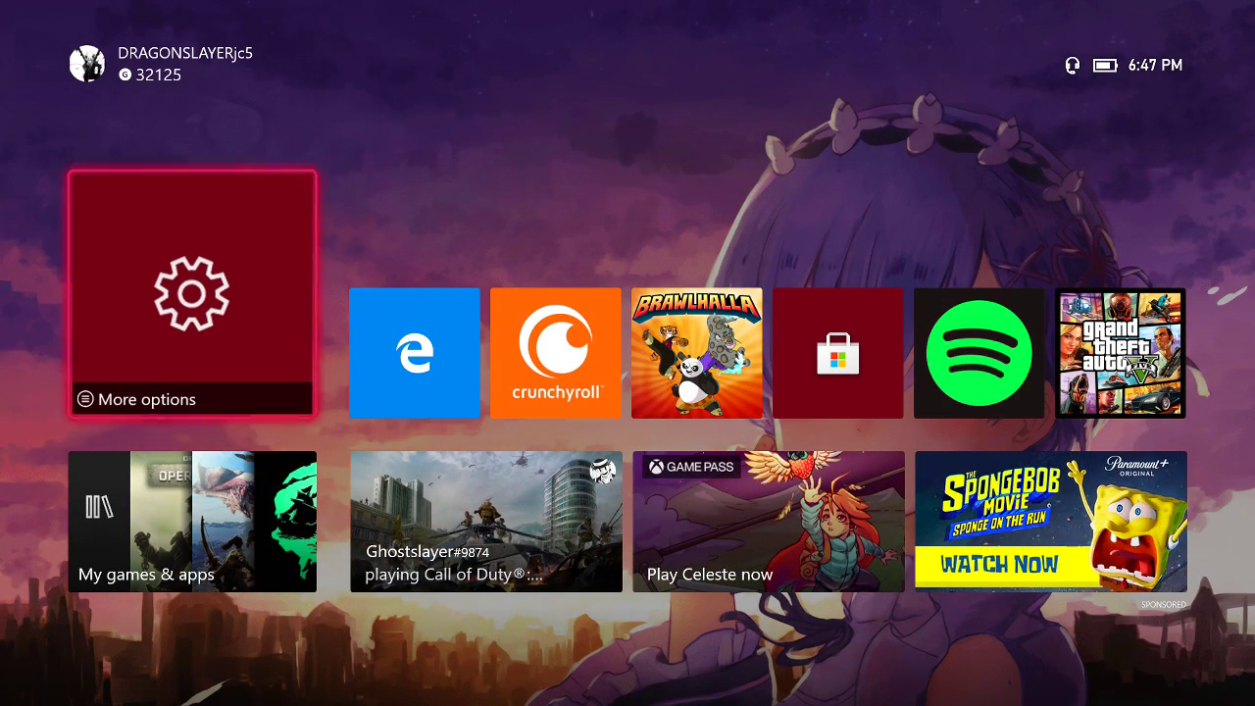